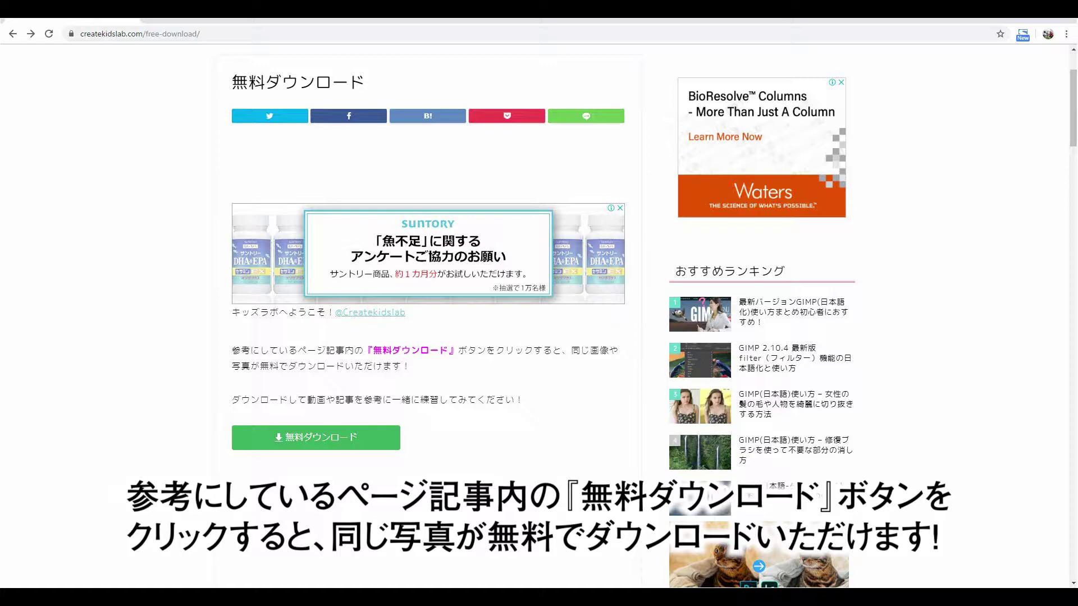
# Step: Add a new transparent layer, レイヤー #4, above レイヤー #3
pyautogui.click(321, 437)
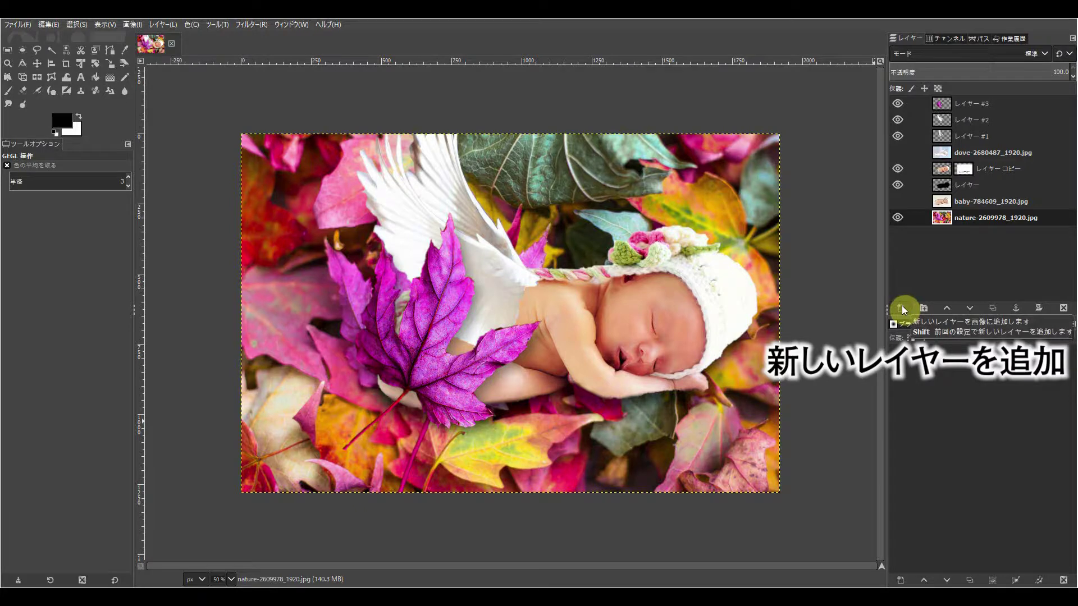
pyautogui.click(973, 109)
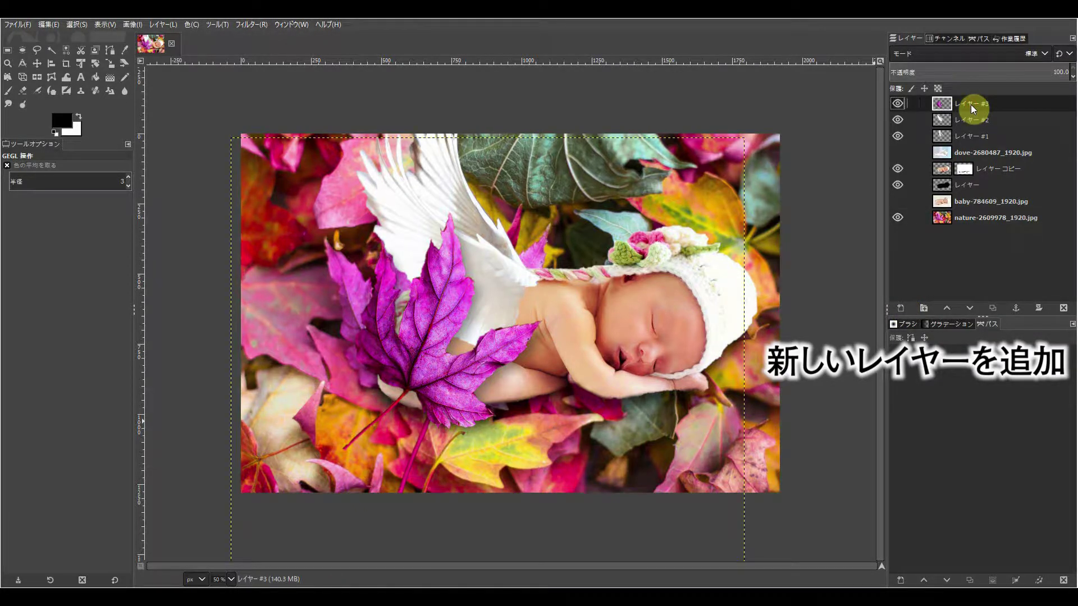
pyautogui.click(900, 311)
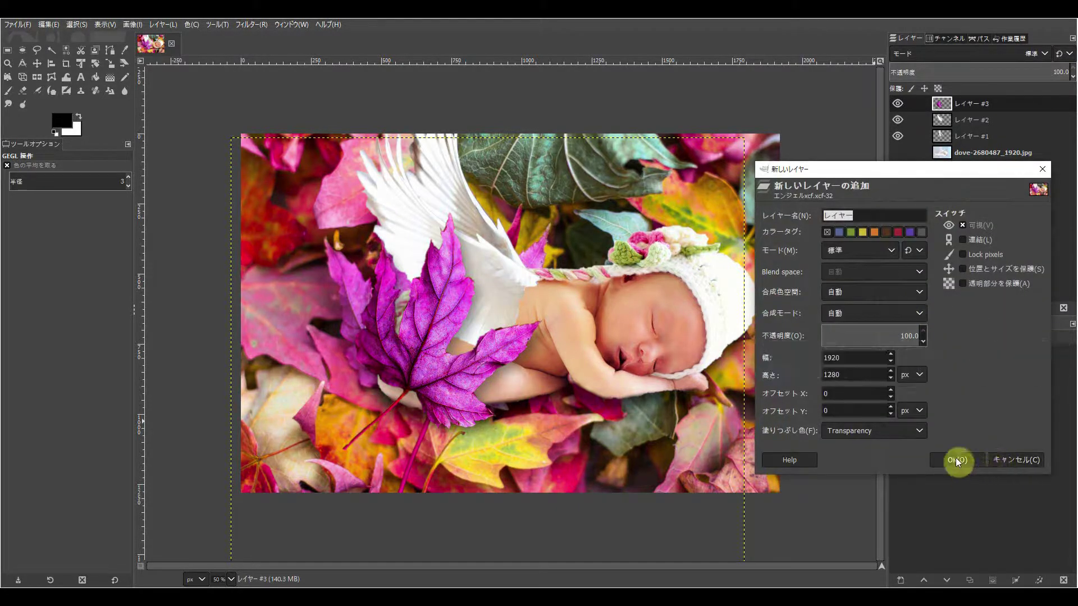
pyautogui.click(956, 459)
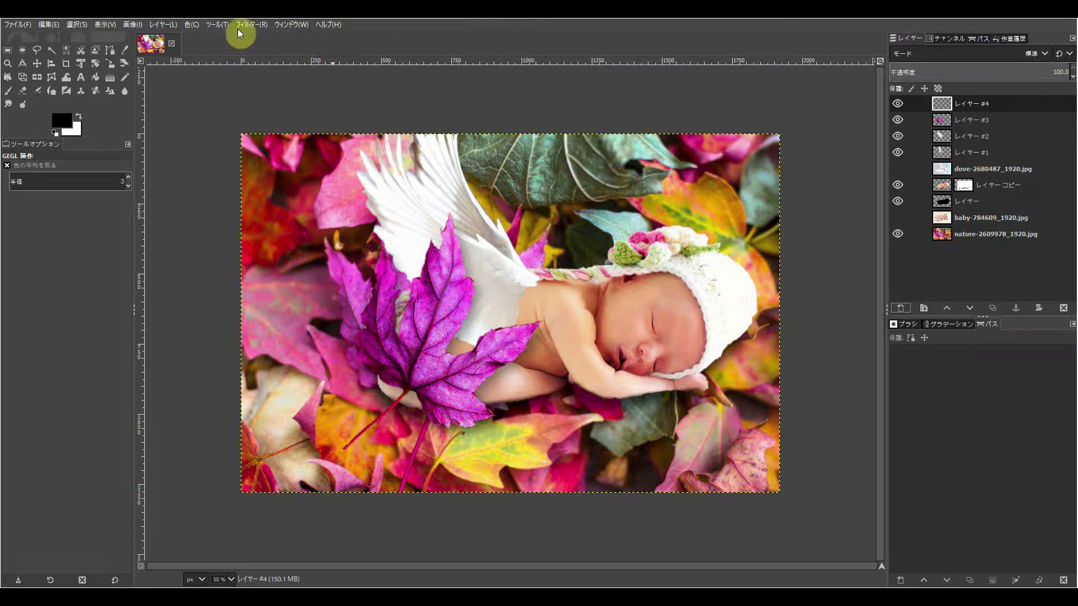
pyautogui.click(251, 25)
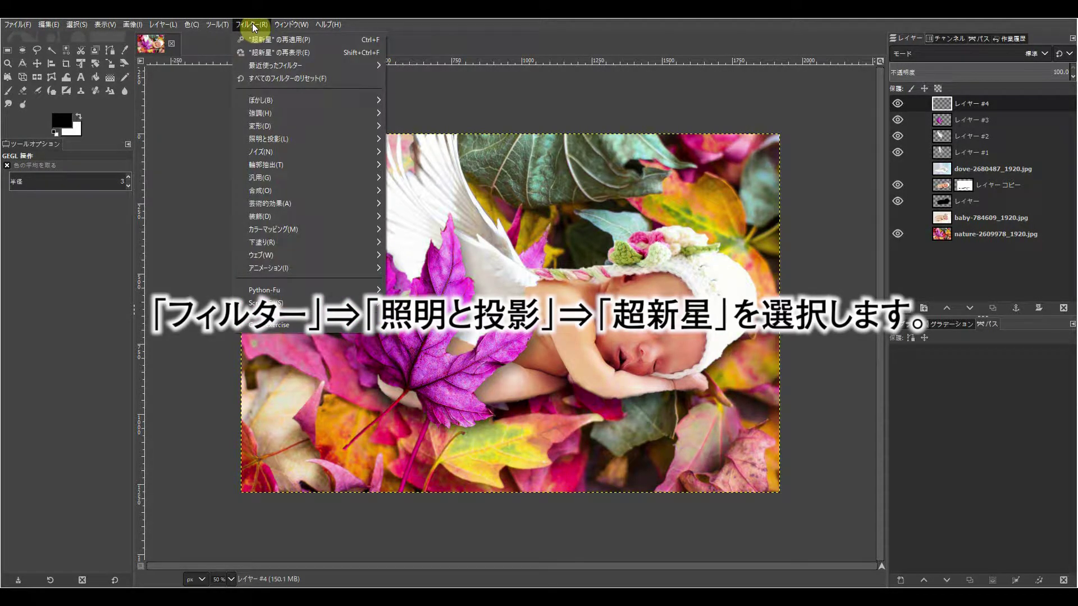
pyautogui.moveTo(286, 139)
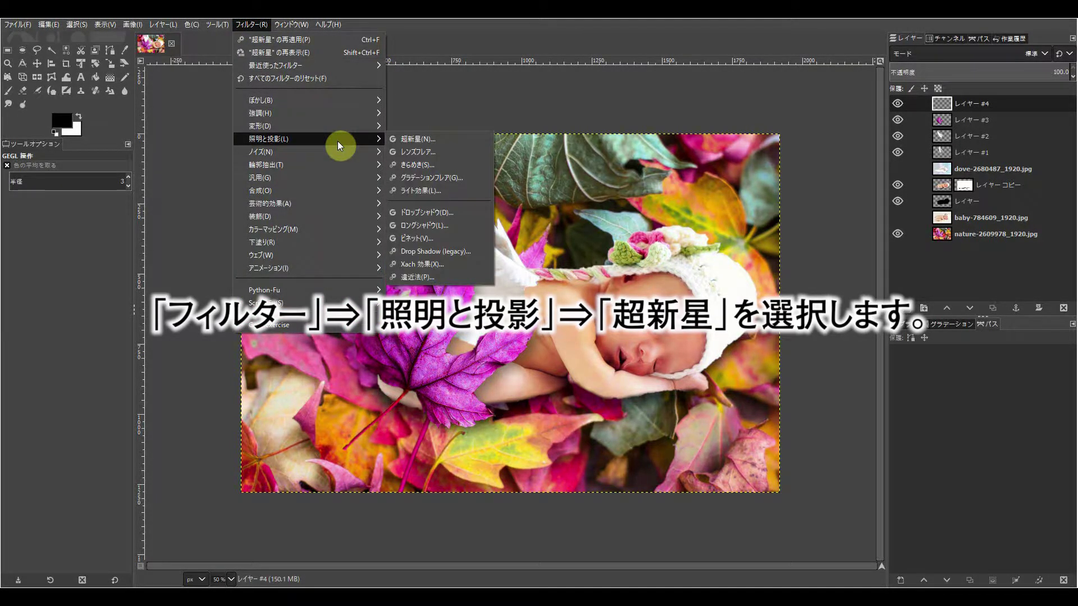
# Step: Preview a Supernova star above the baby's bonnet, radius 50 and 100 spokes
pyautogui.click(431, 143)
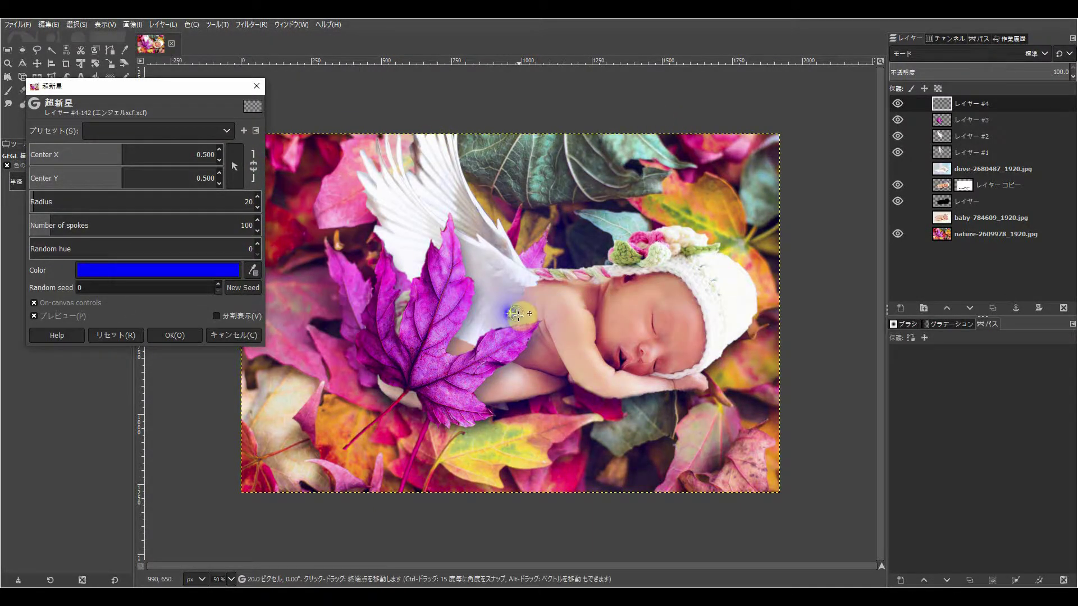
pyautogui.moveTo(514, 313); pyautogui.dragTo(535, 313)
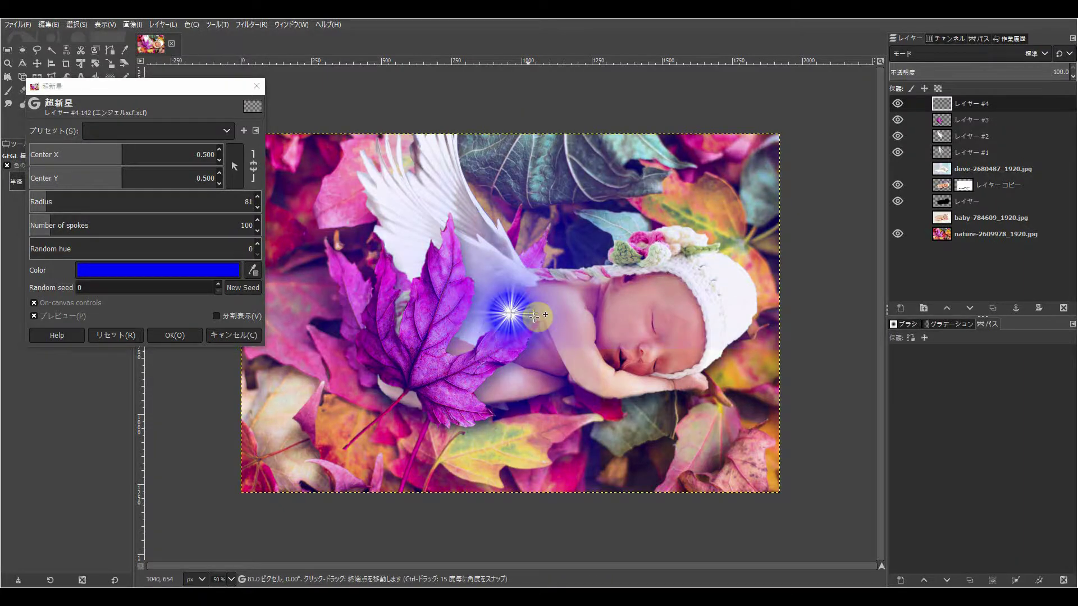
pyautogui.moveTo(536, 313)
pyautogui.mouseDown()
pyautogui.moveTo(511, 313)
pyautogui.moveTo(566, 243)
pyautogui.moveTo(569, 212)
pyautogui.moveTo(604, 214)
pyautogui.moveTo(583, 213)
pyautogui.mouseUp()
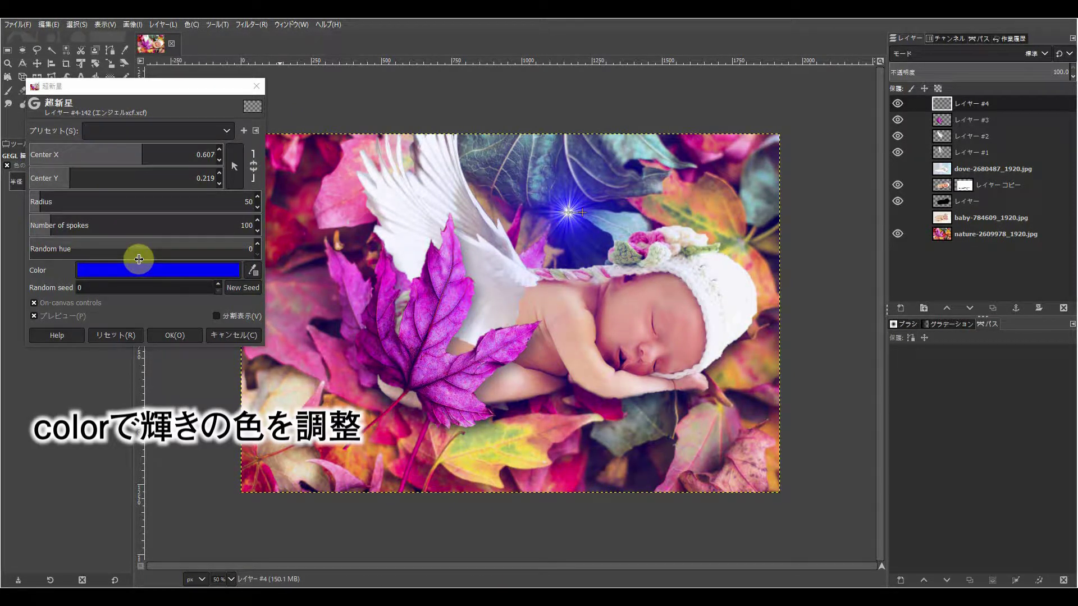
pyautogui.click(127, 224)
# Step: Apply the Supernova star in pink f968d9, radius 36, 96 spokes, beside the bonnet
pyautogui.click(79, 205)
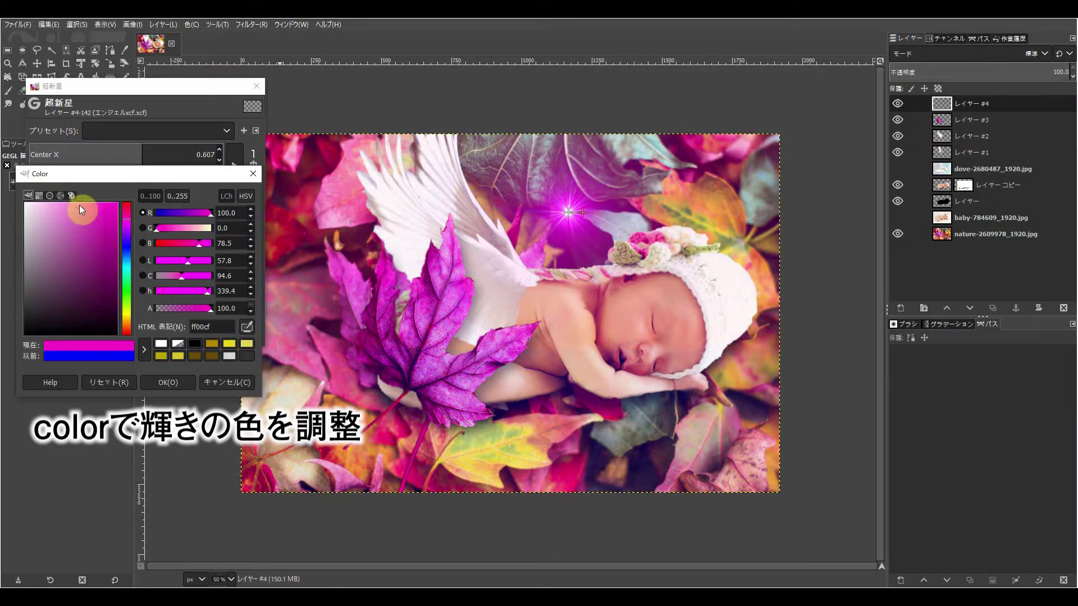
pyautogui.click(163, 384)
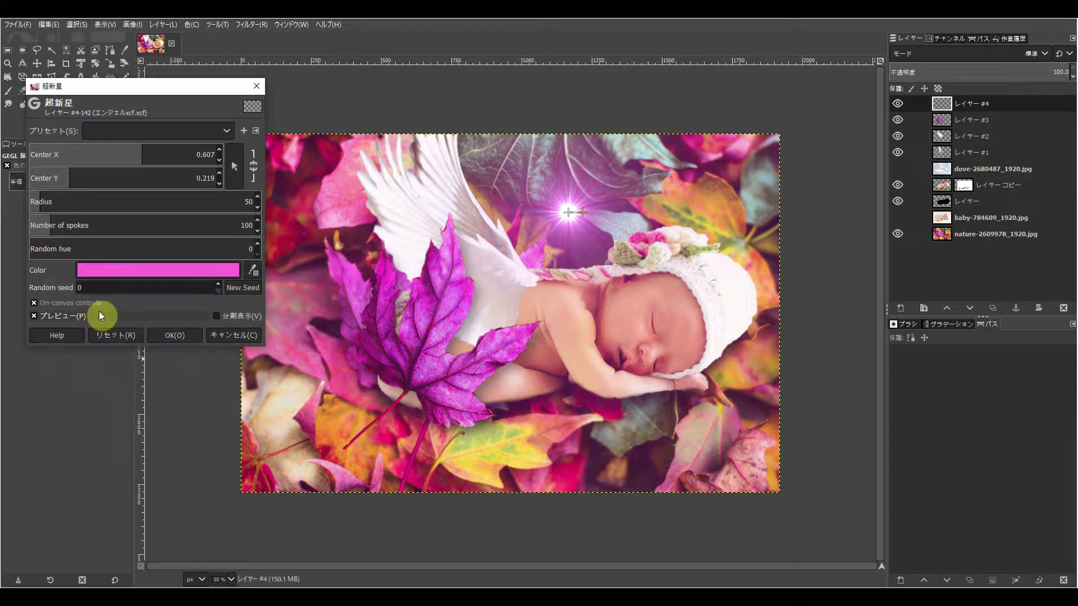
pyautogui.click(583, 211)
pyautogui.moveTo(584, 213); pyautogui.dragTo(593, 212)
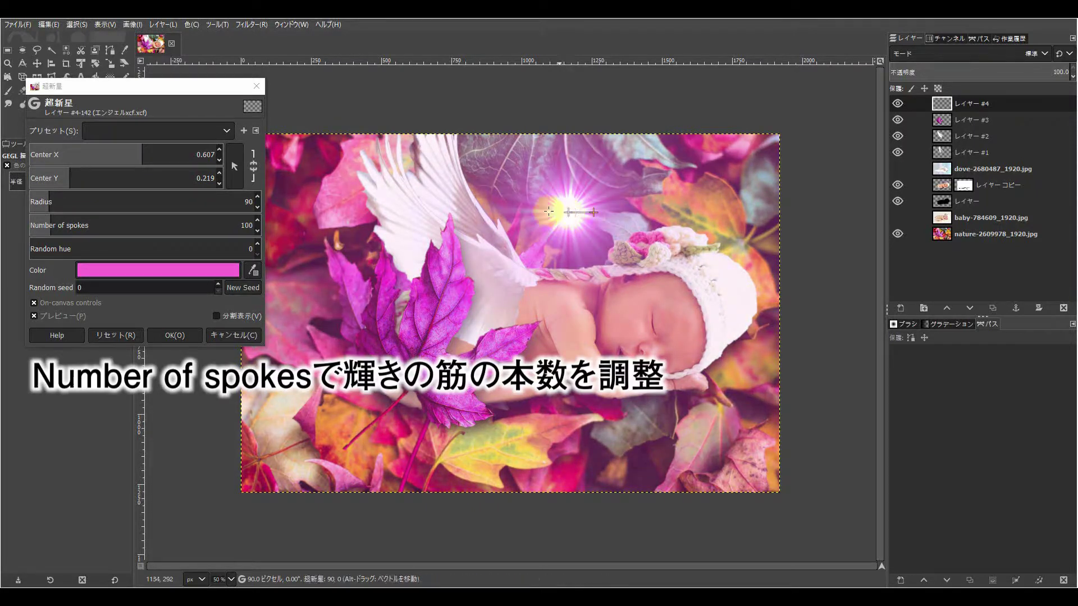
pyautogui.moveTo(36, 224); pyautogui.dragTo(50, 226)
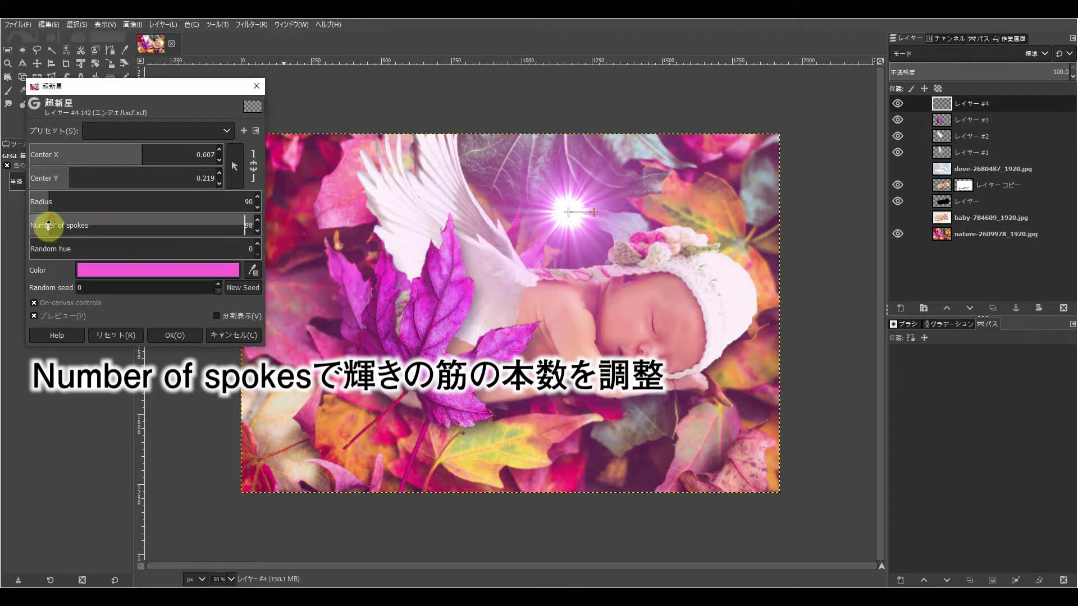
pyautogui.scroll(5, 51, 226)
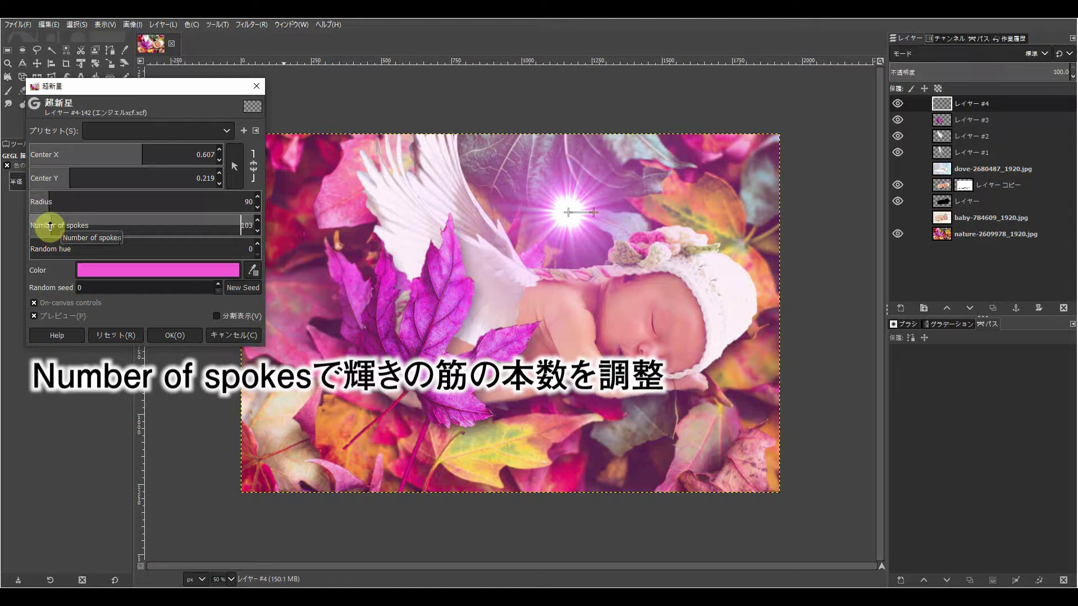
pyautogui.scroll(-1, 50, 225)
pyautogui.moveTo(595, 213); pyautogui.dragTo(576, 213)
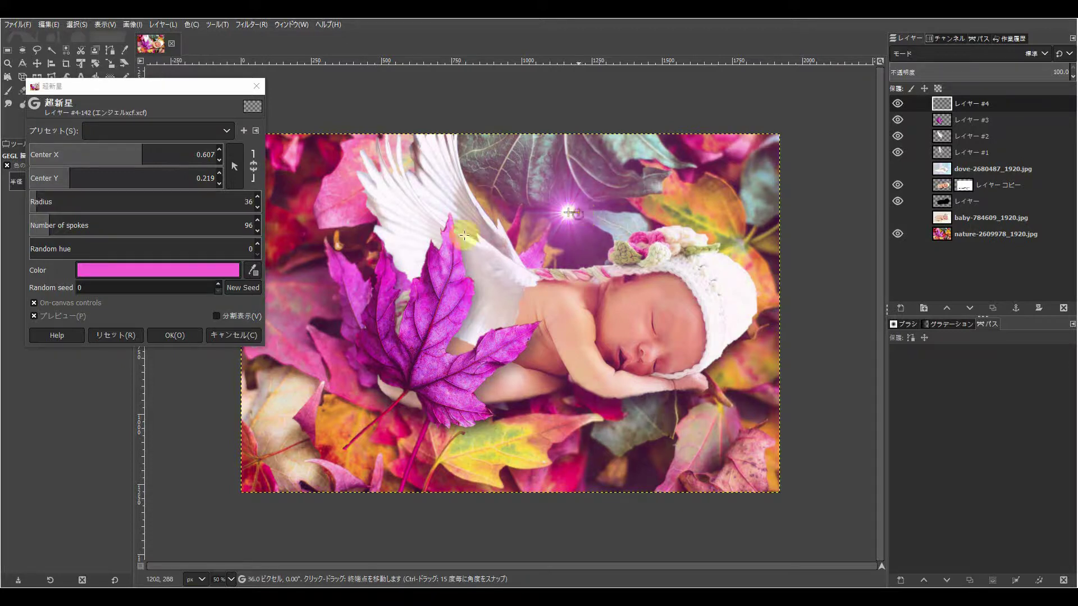
pyautogui.click(163, 335)
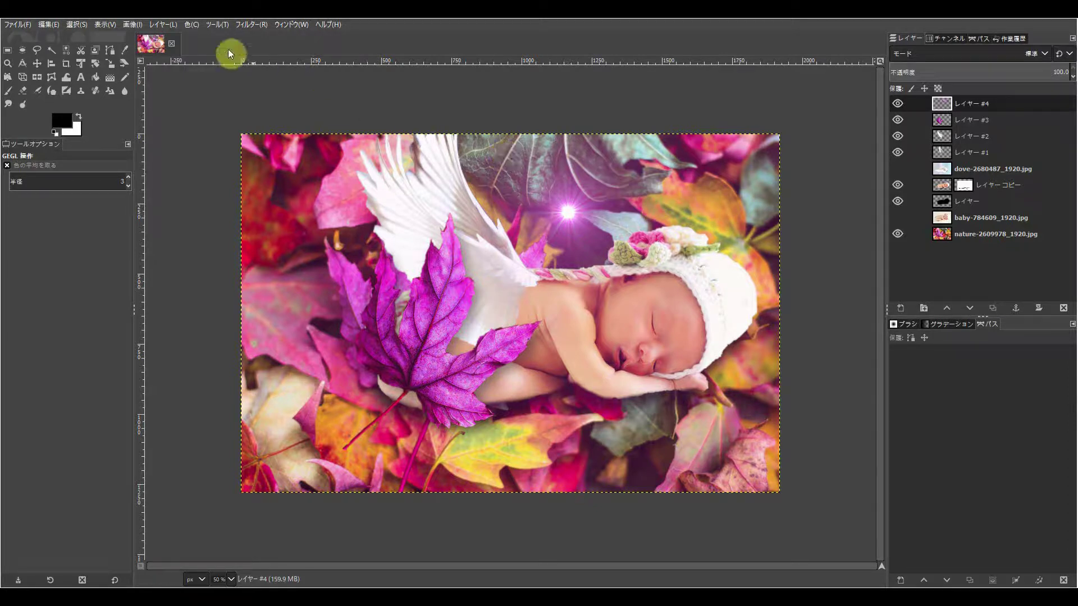
# Step: Reapply the recent Supernova preset as a radius-68 pink sparkle over the upper-right leaves
pyautogui.click(248, 25)
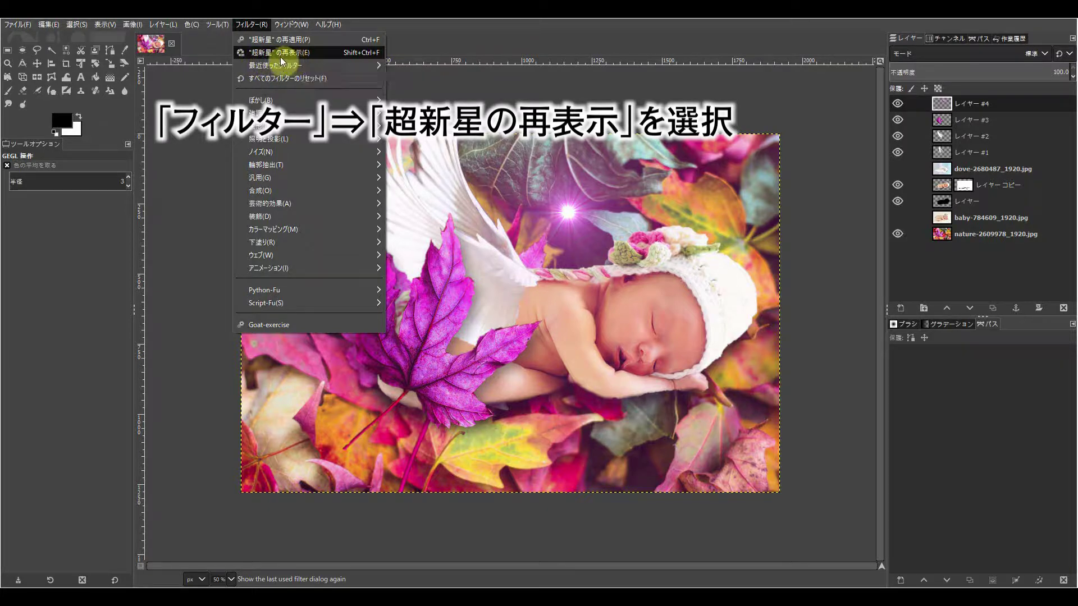
pyautogui.click(296, 53)
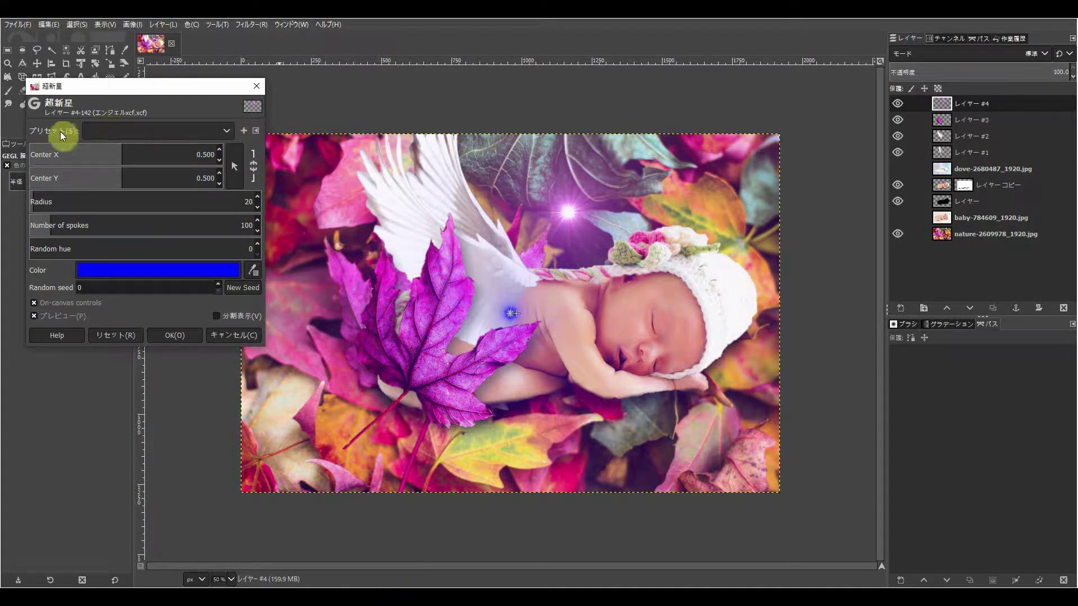
pyautogui.click(227, 133)
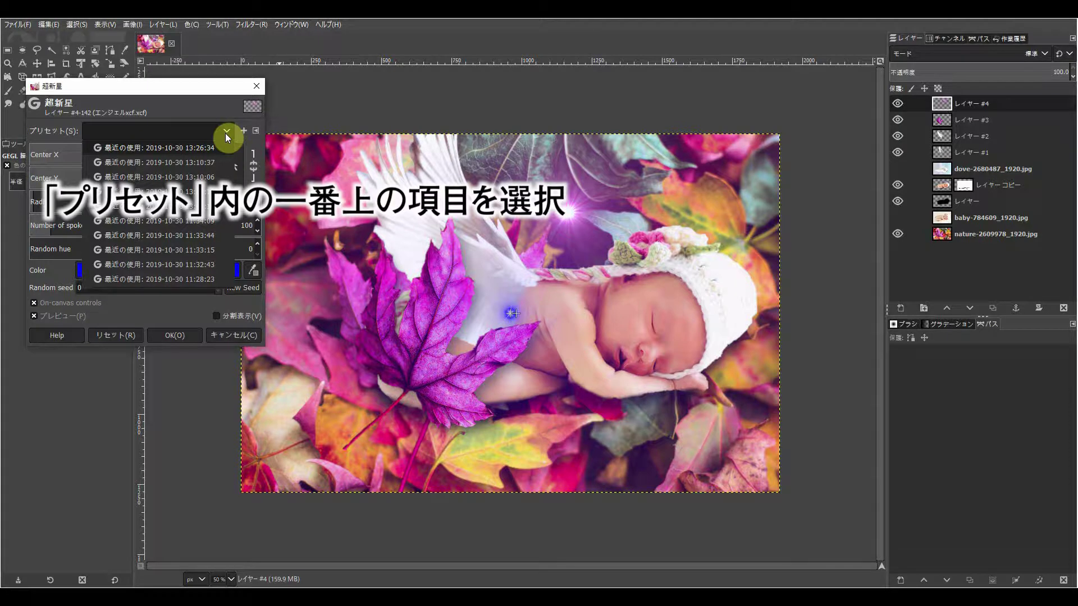
pyautogui.click(196, 147)
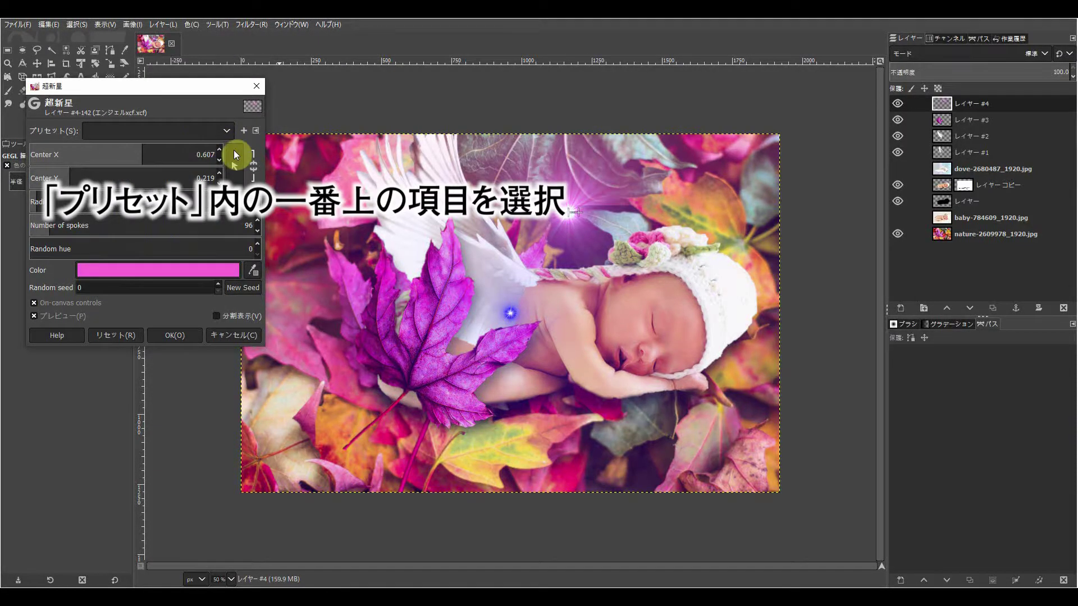
pyautogui.moveTo(568, 212); pyautogui.dragTo(579, 233)
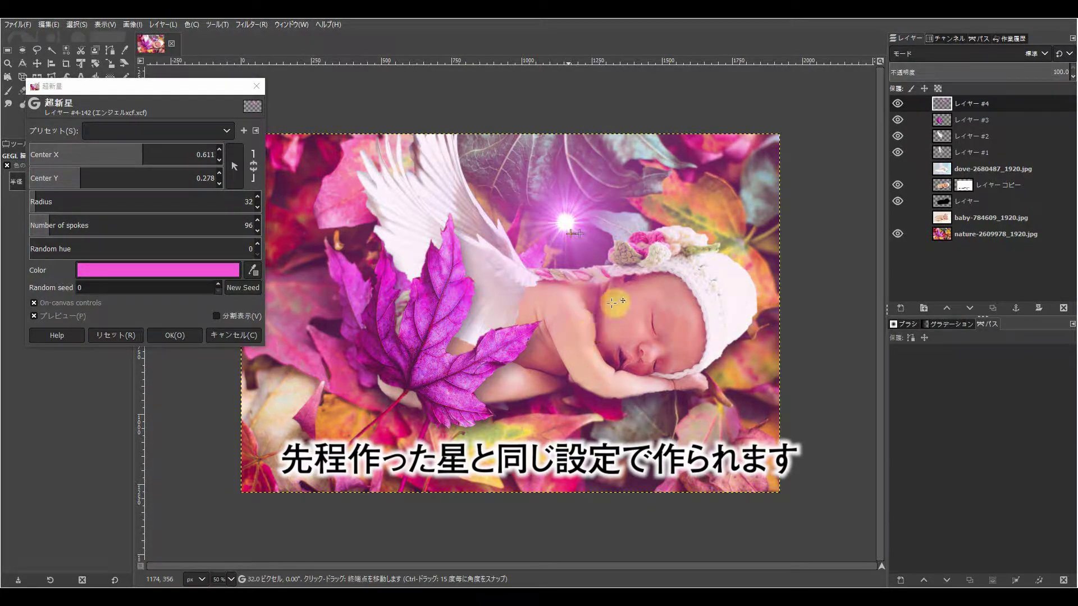
pyautogui.moveTo(727, 200)
pyautogui.mouseDown()
pyautogui.moveTo(714, 179)
pyautogui.moveTo(729, 179)
pyautogui.mouseUp()
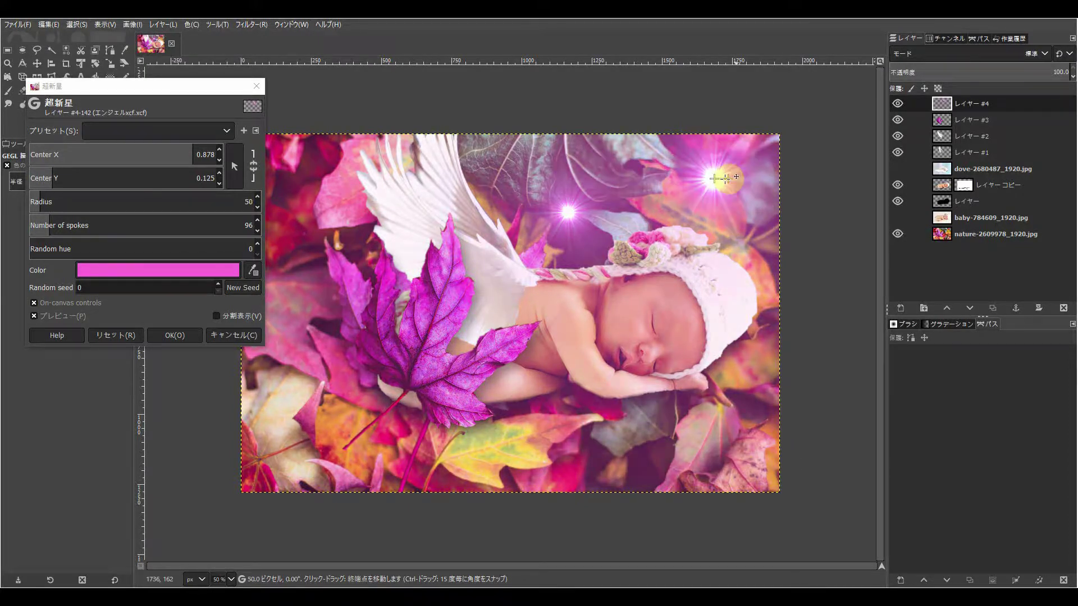
pyautogui.moveTo(734, 178); pyautogui.dragTo(733, 178)
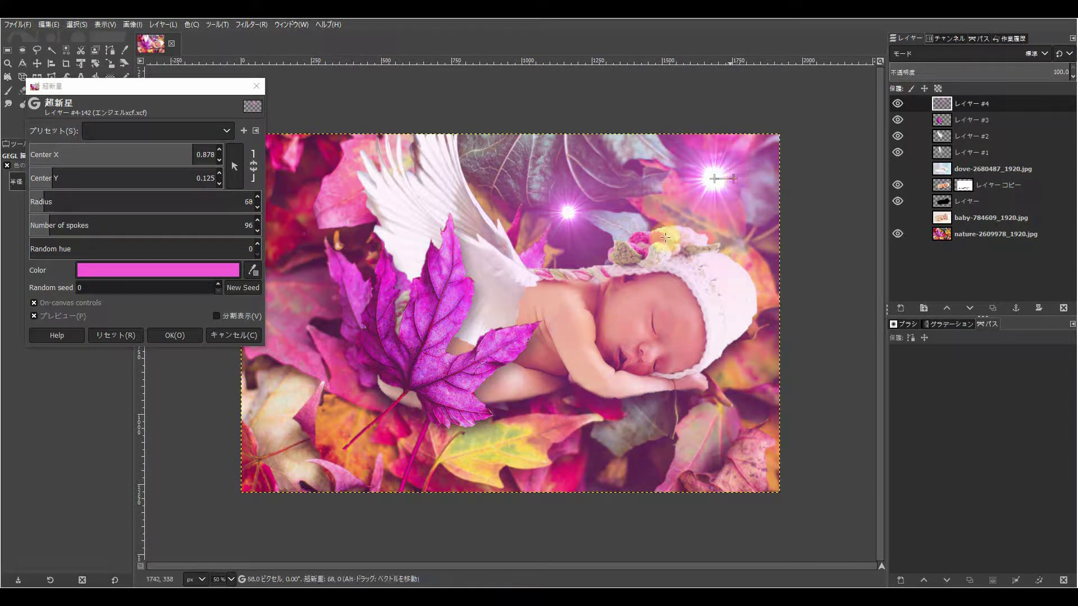
pyautogui.click(158, 337)
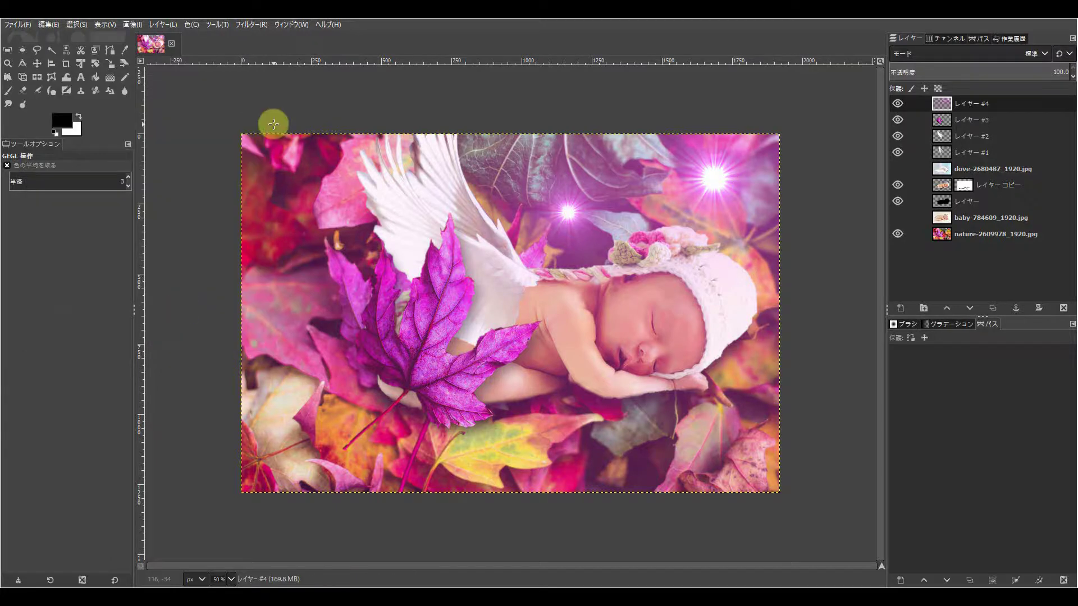
# Step: Reapply the Supernova preset as a radius-42 pink sparkle just below the baby's arm
pyautogui.click(252, 26)
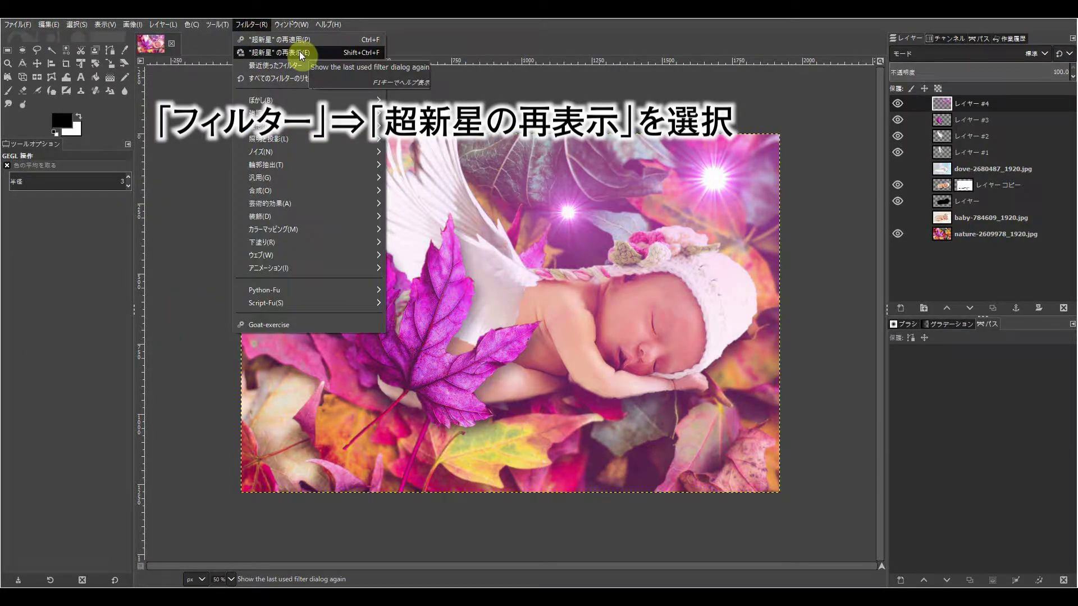
pyautogui.click(316, 53)
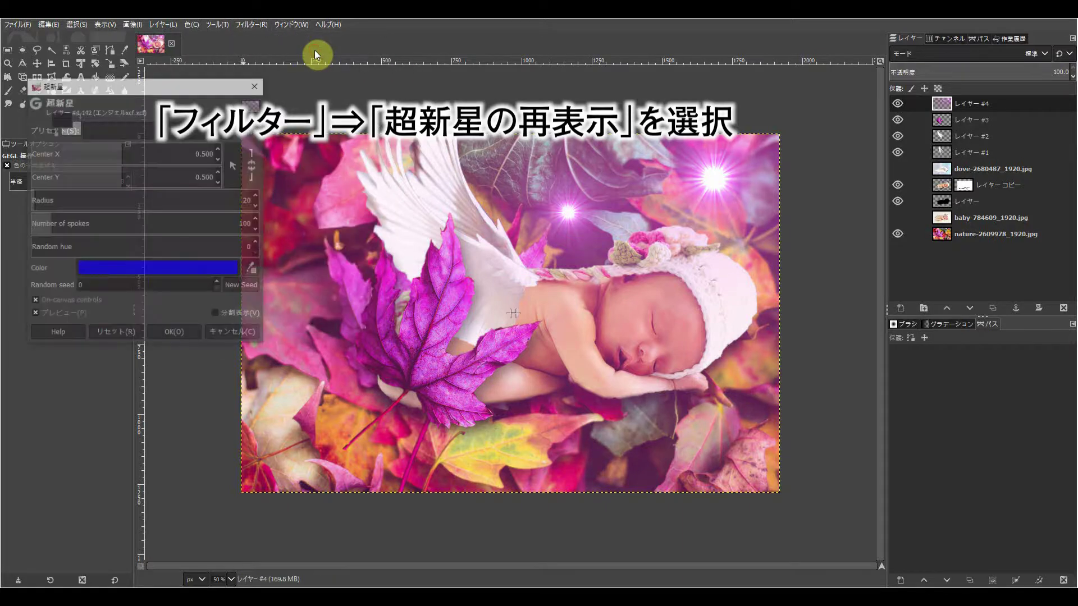
pyautogui.click(168, 139)
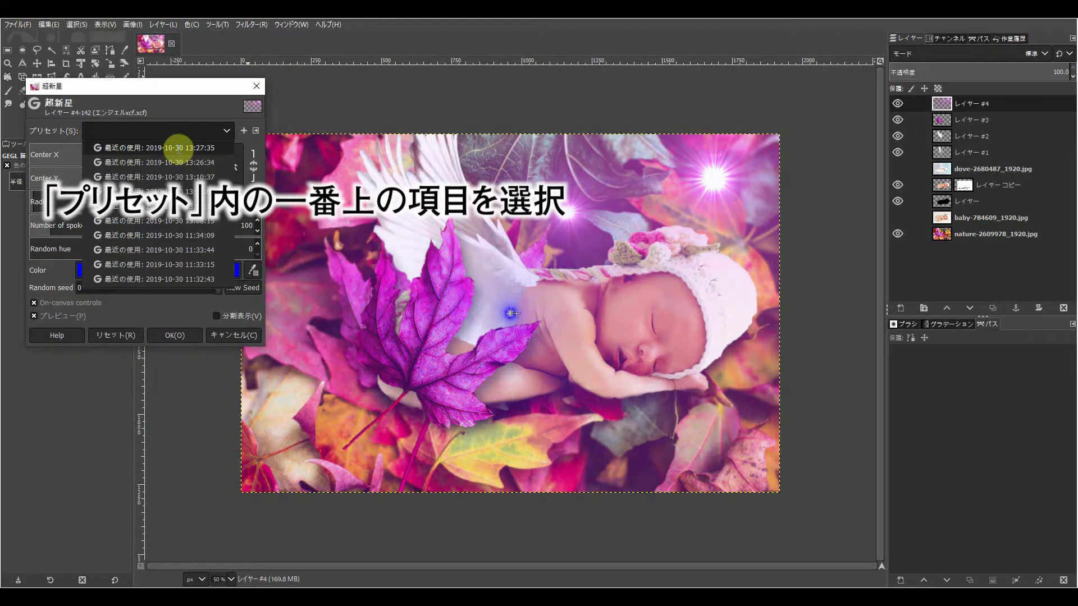
pyautogui.click(178, 148)
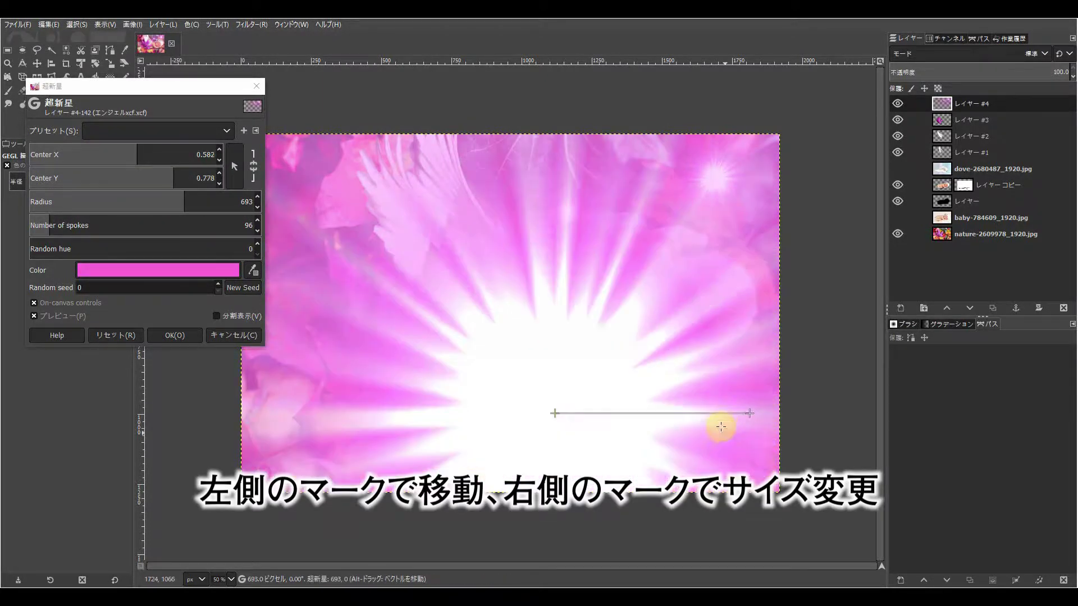
pyautogui.moveTo(749, 413)
pyautogui.mouseDown()
pyautogui.moveTo(517, 415)
pyautogui.moveTo(562, 403)
pyautogui.mouseUp()
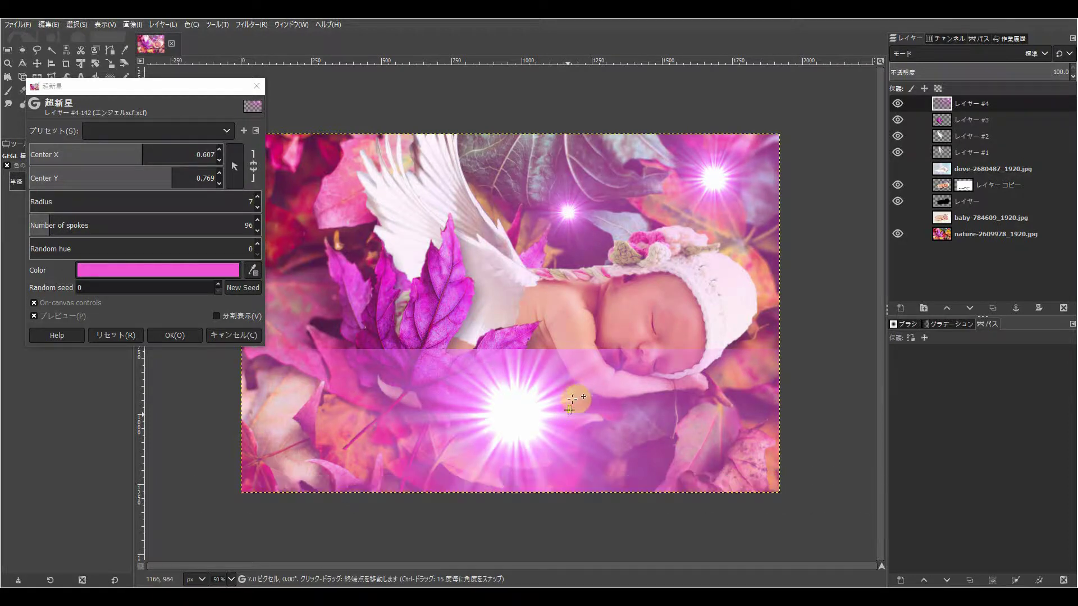
pyautogui.moveTo(582, 403)
pyautogui.mouseDown()
pyautogui.moveTo(593, 403)
pyautogui.moveTo(578, 404)
pyautogui.mouseUp()
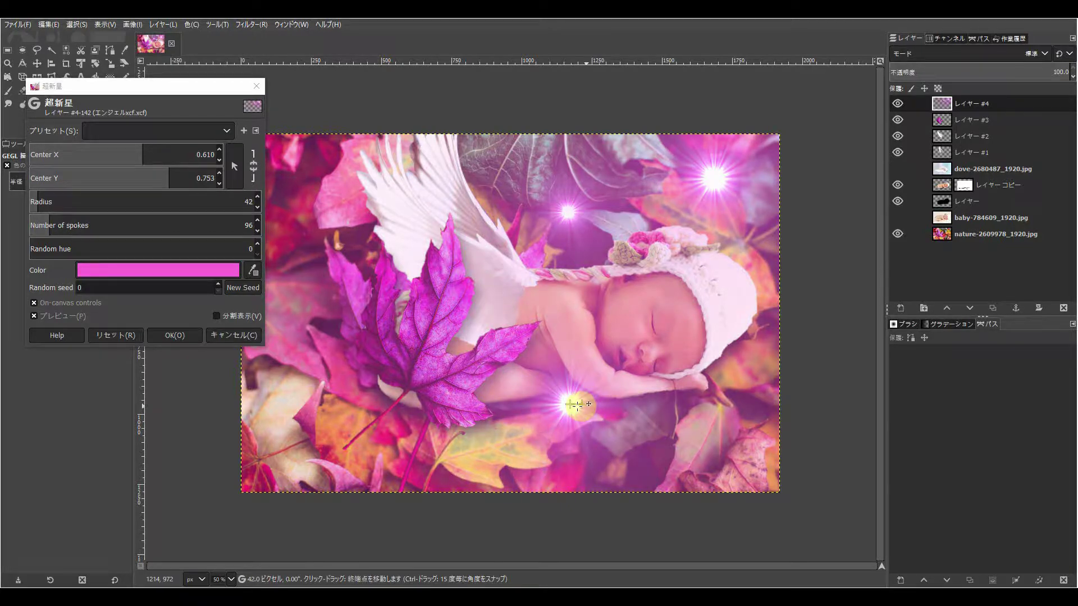
pyautogui.click(173, 334)
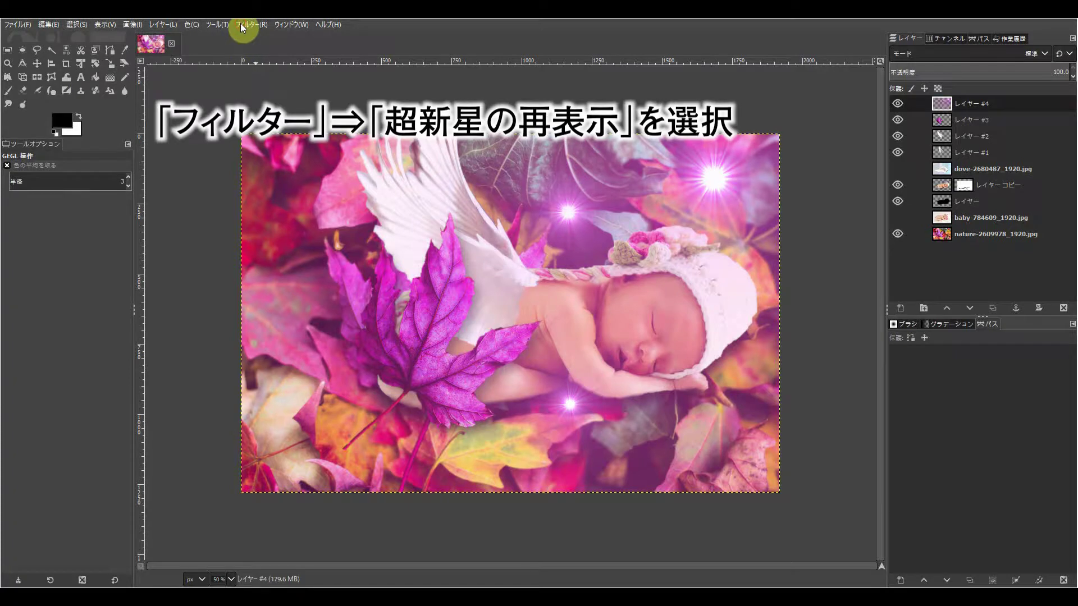
# Step: Reapply the Supernova preset as a radius-43 pink sparkle over the lower-right leaves
pyautogui.click(252, 24)
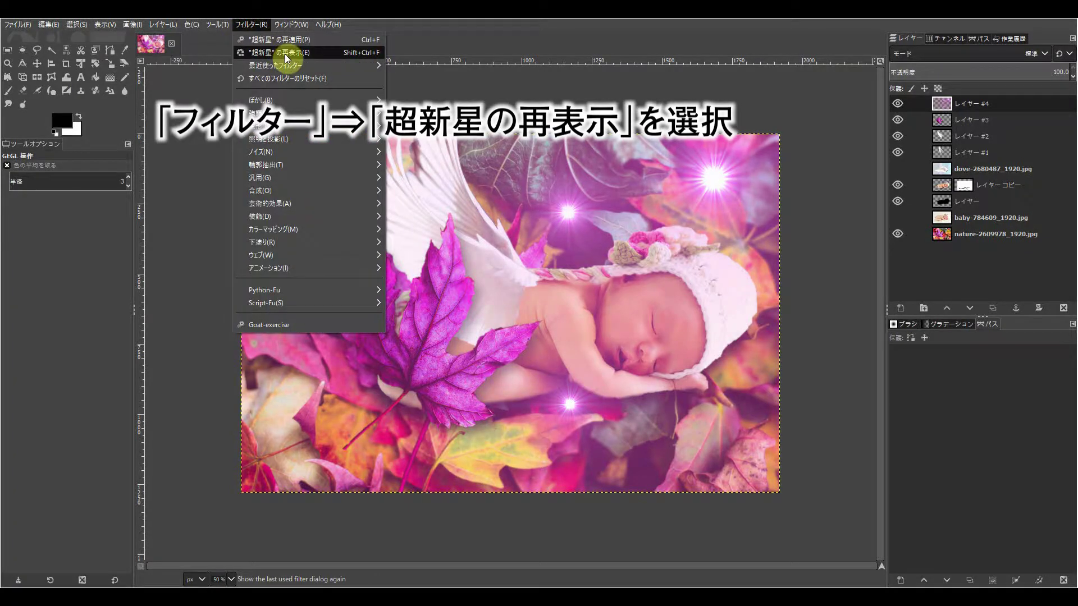
pyautogui.click(304, 55)
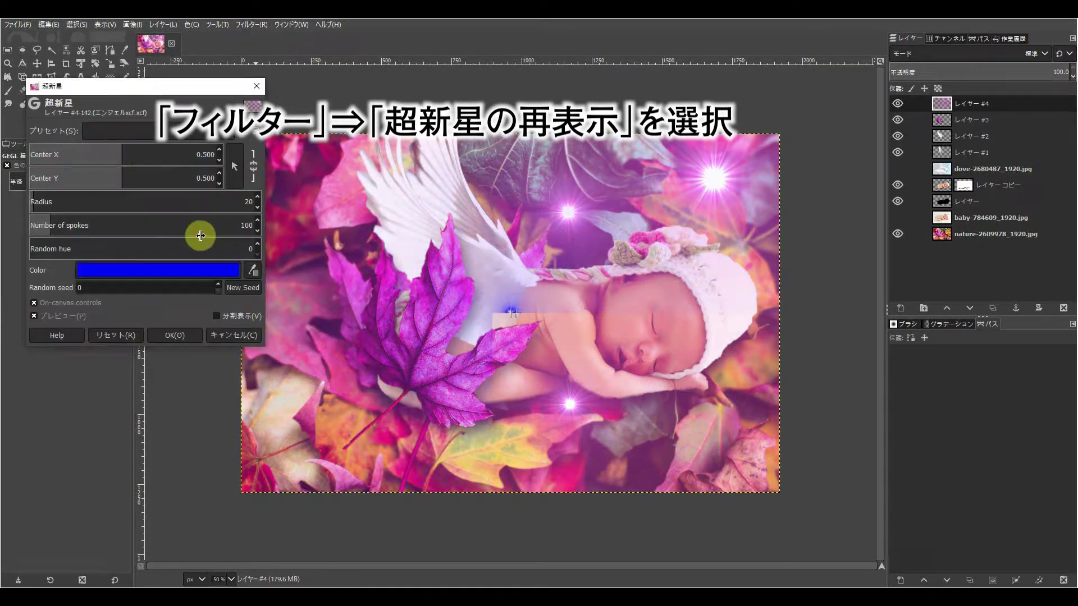
pyautogui.click(151, 131)
pyautogui.click(149, 150)
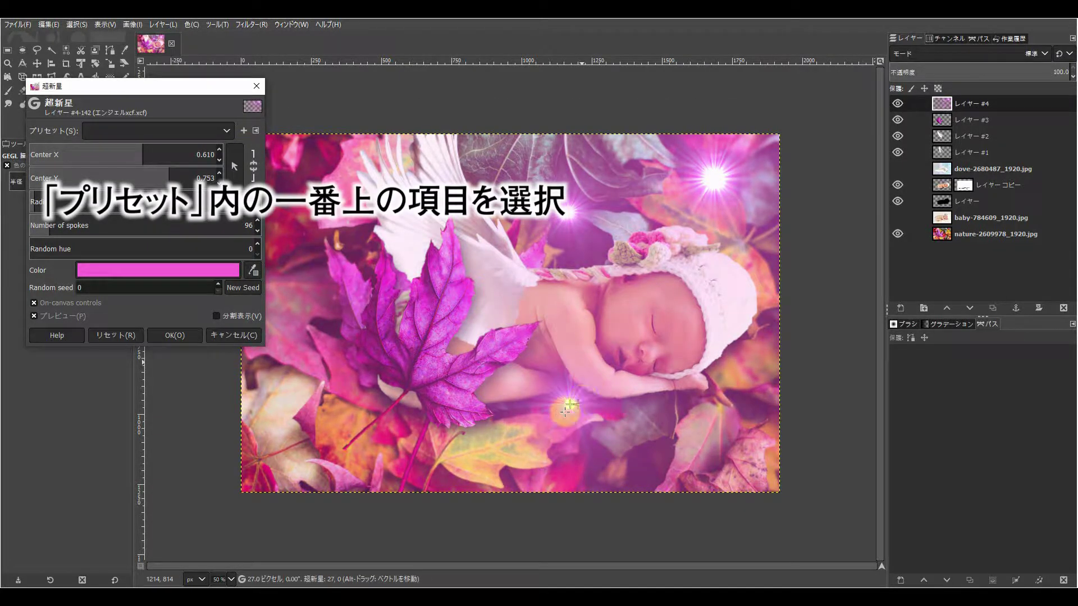
pyautogui.moveTo(568, 406); pyautogui.dragTo(674, 420)
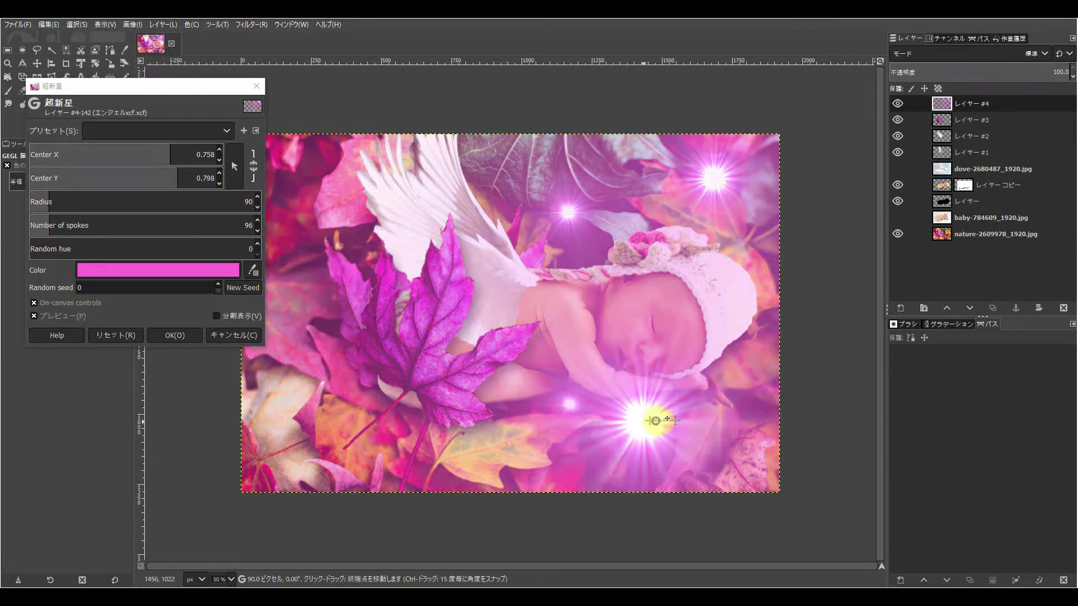
pyautogui.moveTo(674, 420)
pyautogui.mouseDown()
pyautogui.moveTo(731, 421)
pyautogui.moveTo(712, 454)
pyautogui.mouseUp()
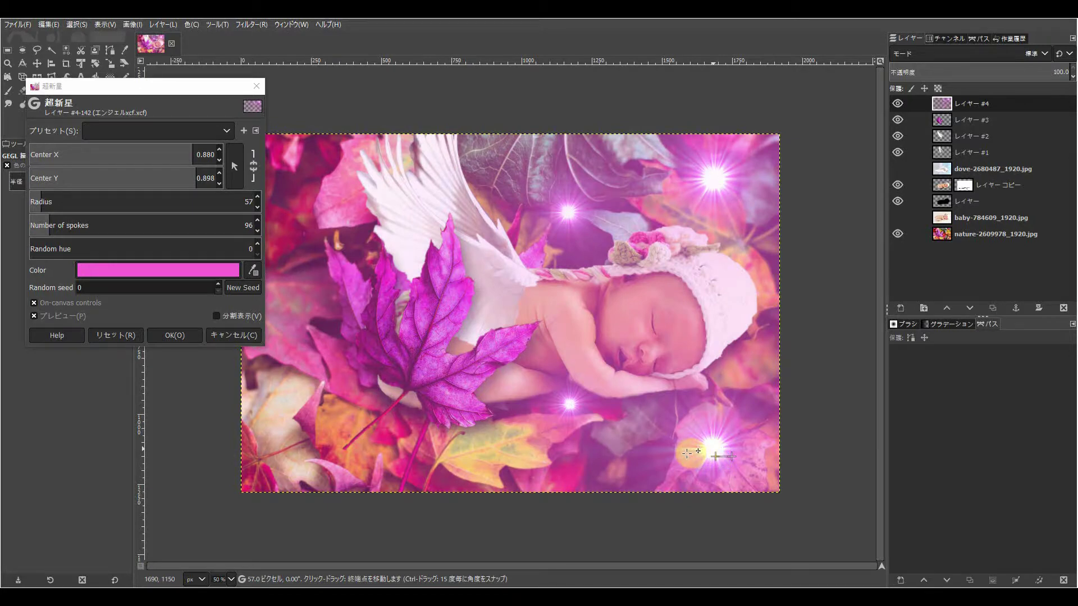
pyautogui.moveTo(729, 455); pyautogui.dragTo(697, 456)
pyautogui.moveTo(697, 456); pyautogui.dragTo(702, 456)
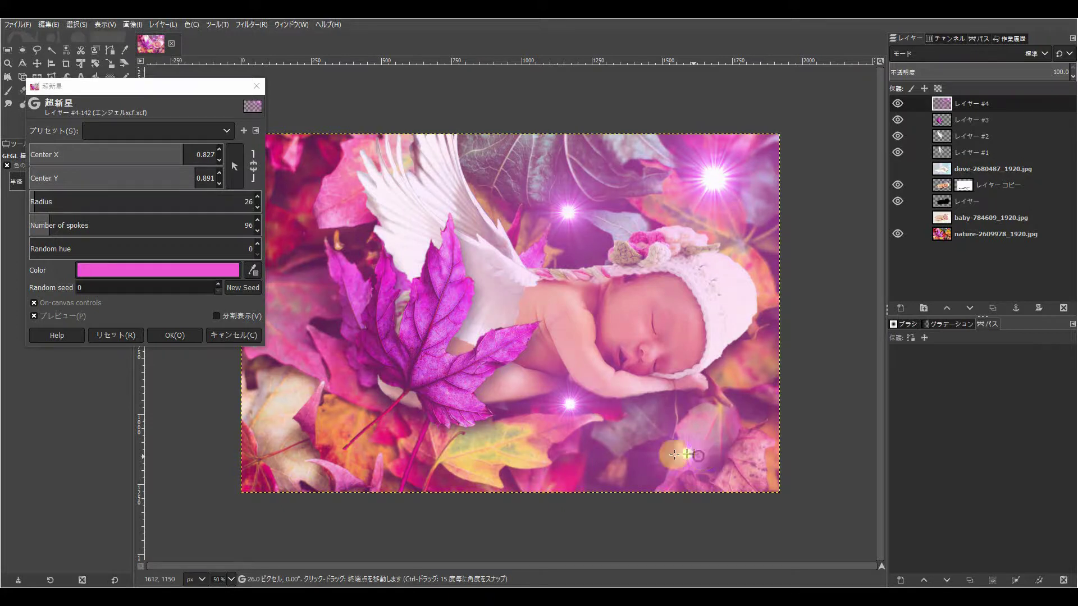
pyautogui.click(155, 337)
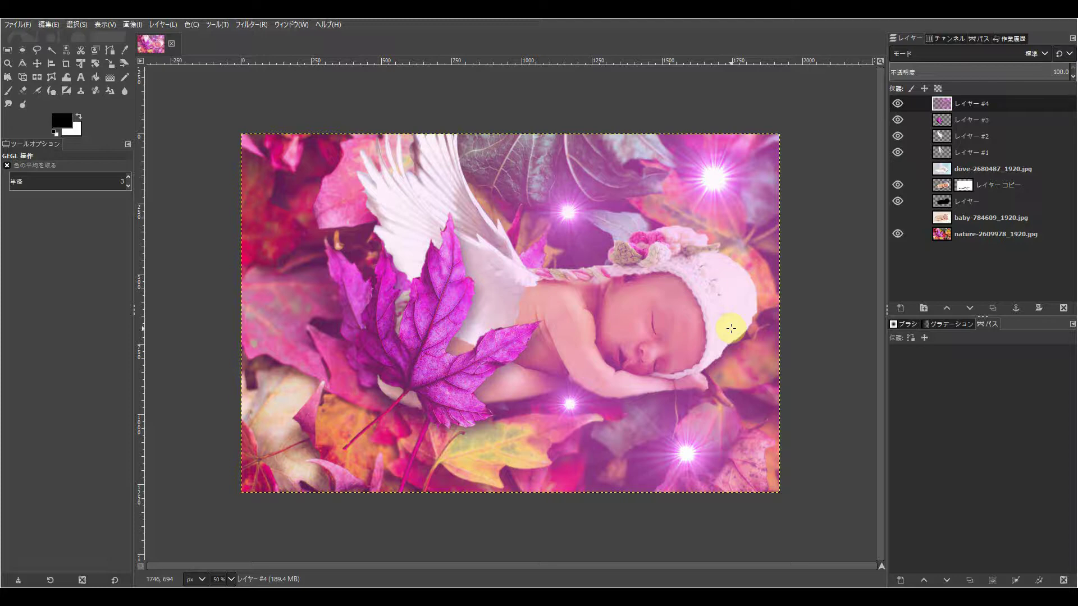
# Step: Type 'My Angel' in a text box over the central purple leaf
pyautogui.click(80, 77)
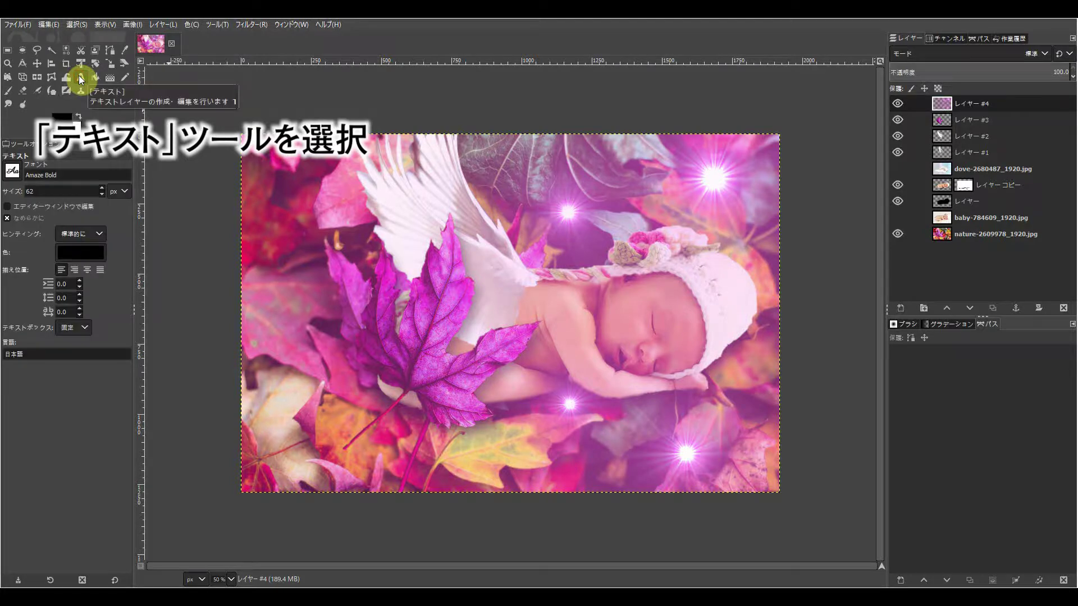
pyautogui.click(418, 329)
pyautogui.moveTo(417, 328); pyautogui.dragTo(598, 386)
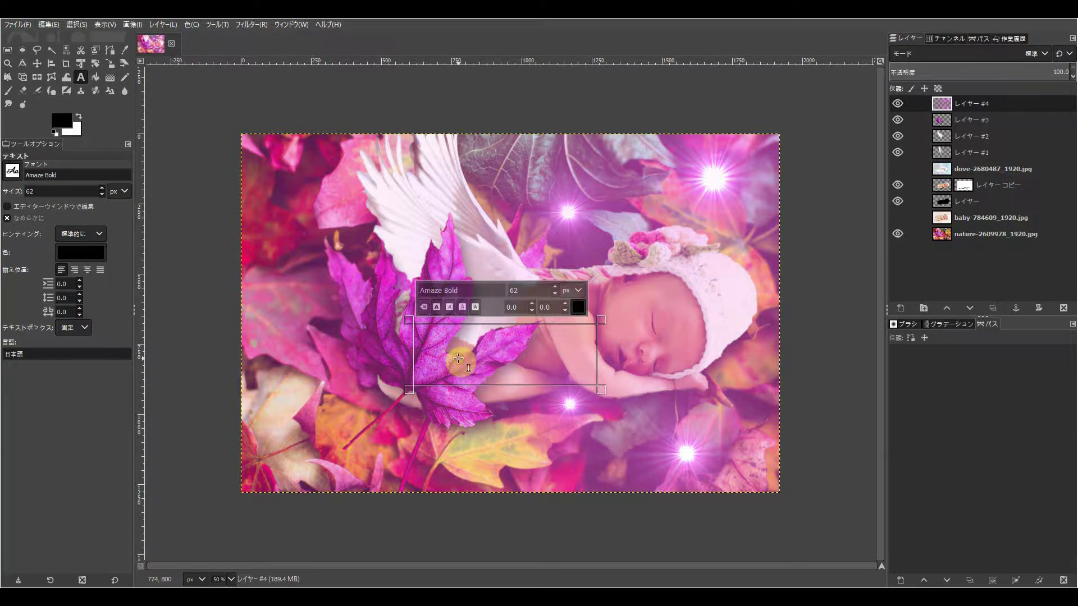
pyautogui.write('My Angel')
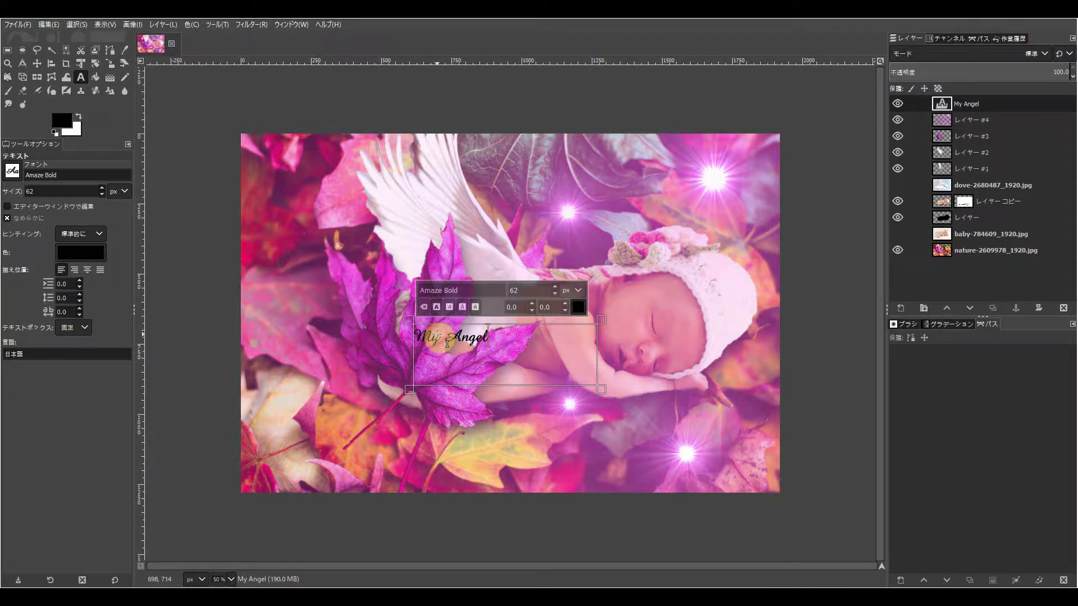
pyautogui.moveTo(489, 337); pyautogui.dragTo(420, 335)
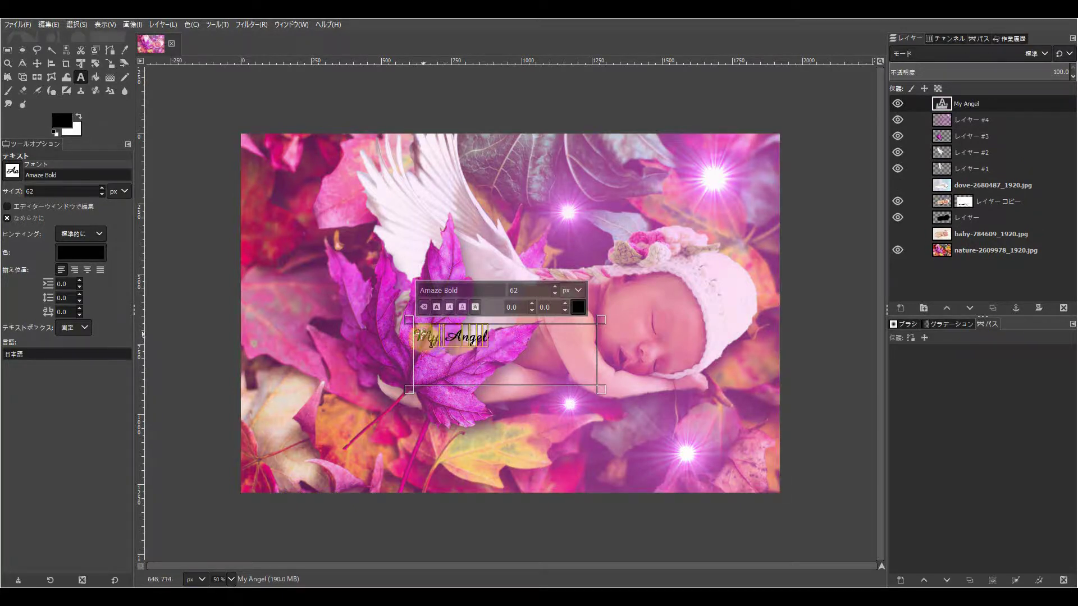
# Step: Set the 'My Angel' text to Amaze Bold at 146 px
pyautogui.click(554, 287)
pyautogui.click(554, 287)
pyautogui.click(554, 287)
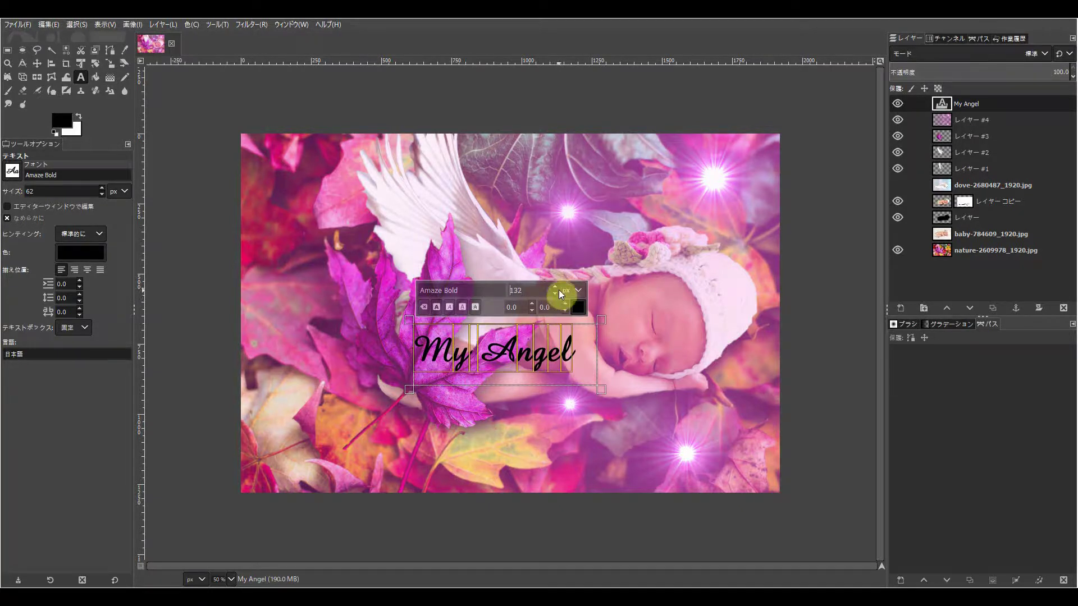
pyautogui.click(554, 286)
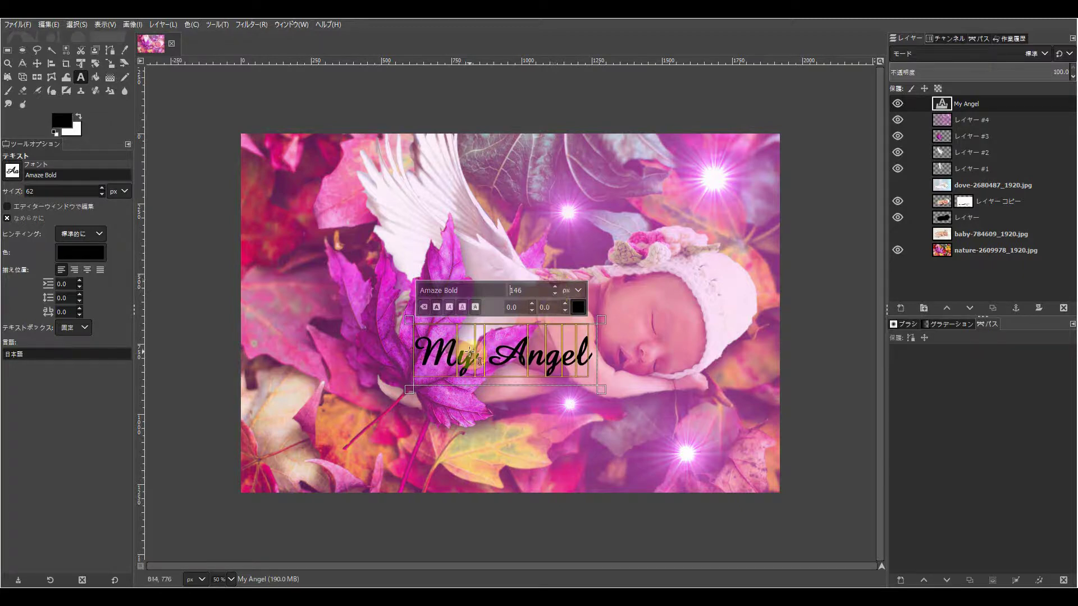
pyautogui.click(12, 175)
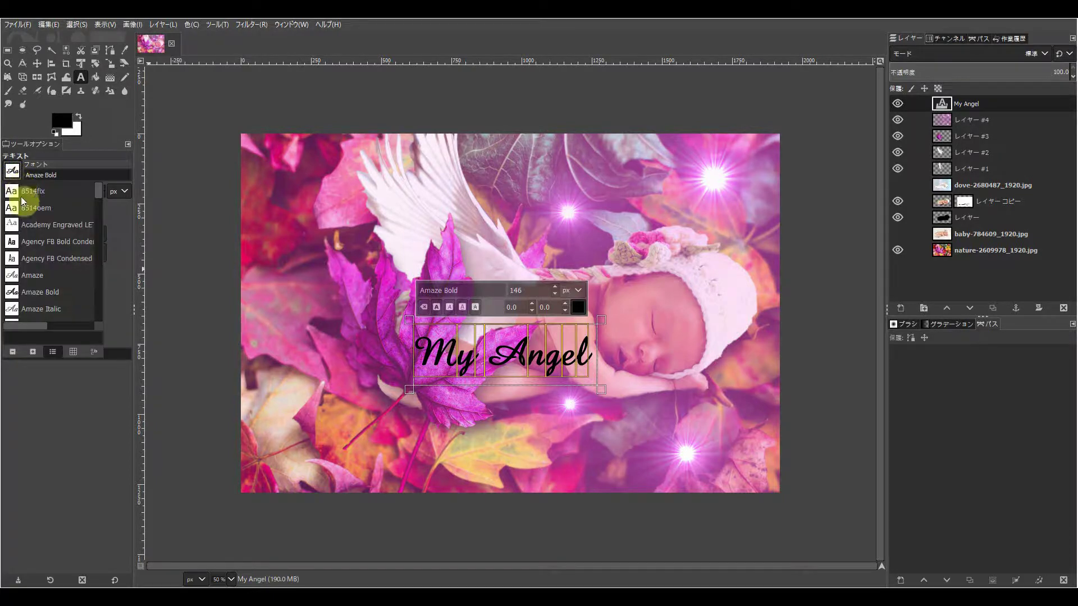
pyautogui.scroll(-5, 102, 204)
pyautogui.scroll(-5, 100, 202)
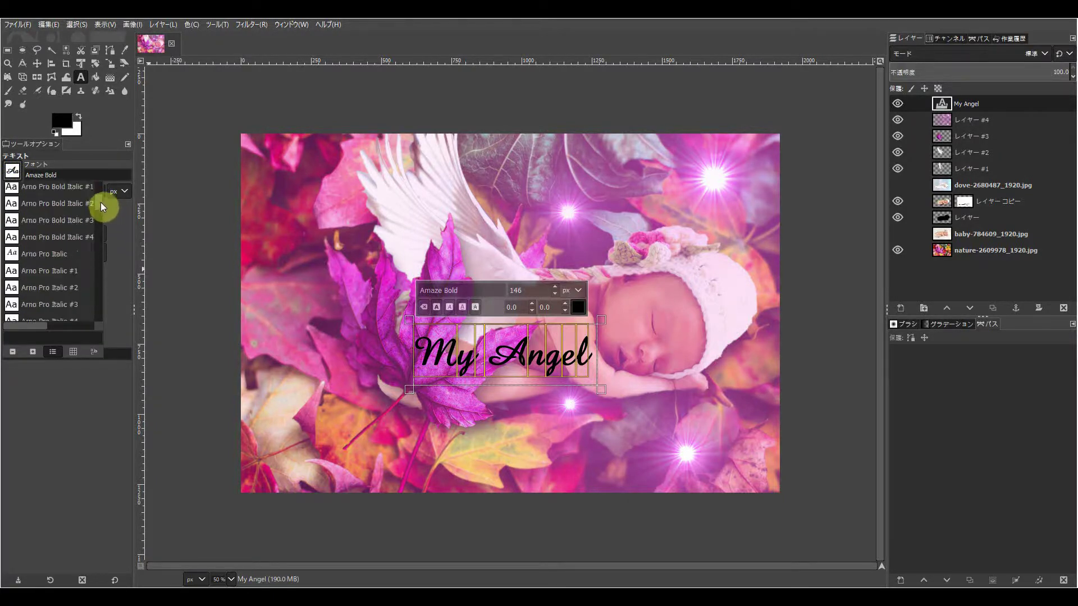
pyautogui.click(12, 171)
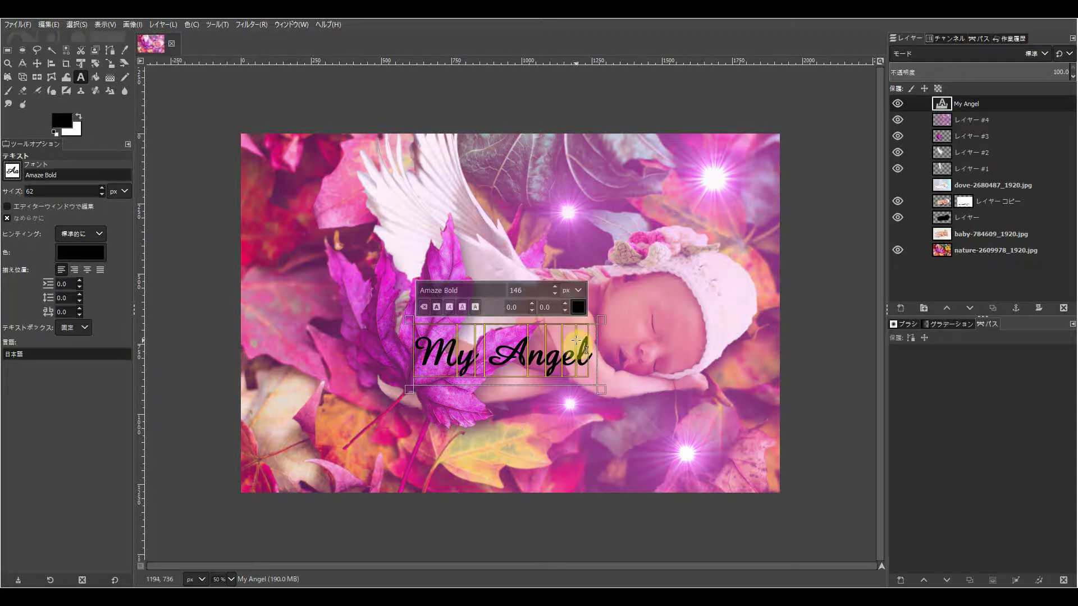
pyautogui.click(581, 307)
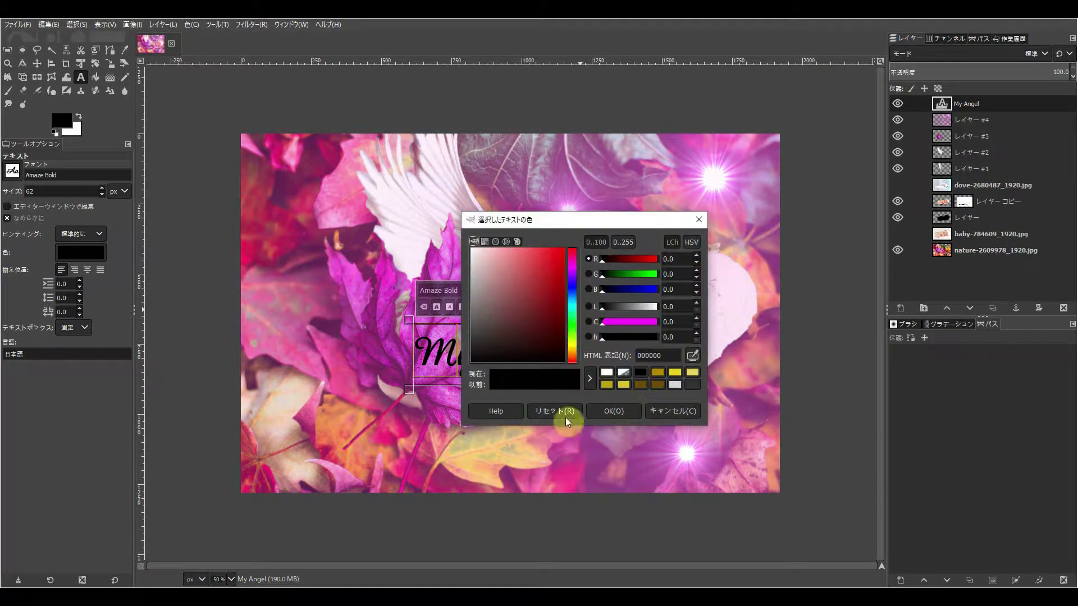
# Step: Colour the 'My Angel' text white and leave text editing with the Move tool
pyautogui.click(606, 372)
pyautogui.click(611, 411)
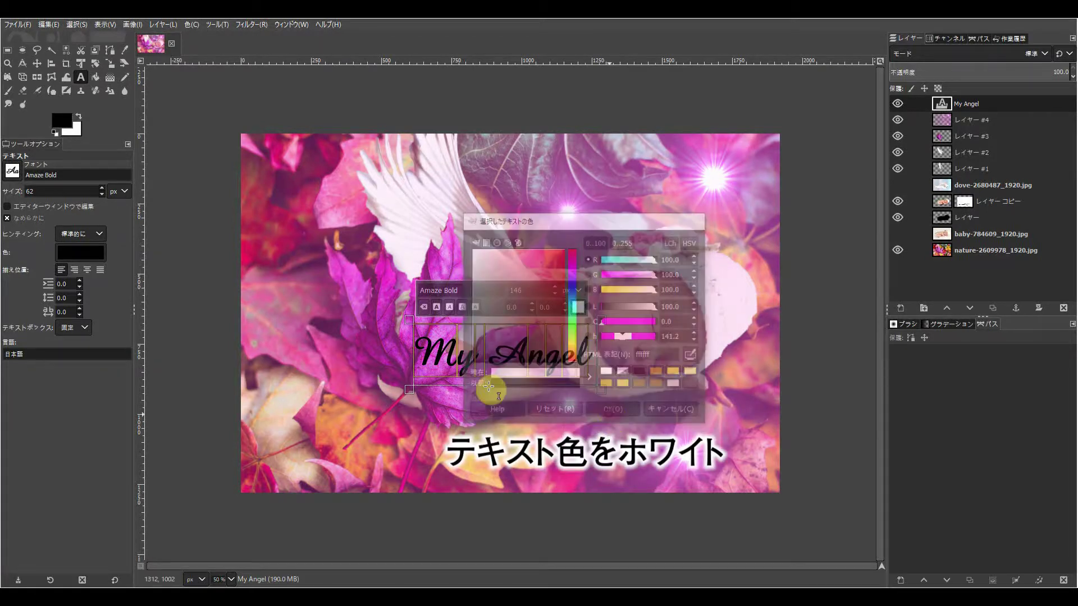
pyautogui.click(37, 62)
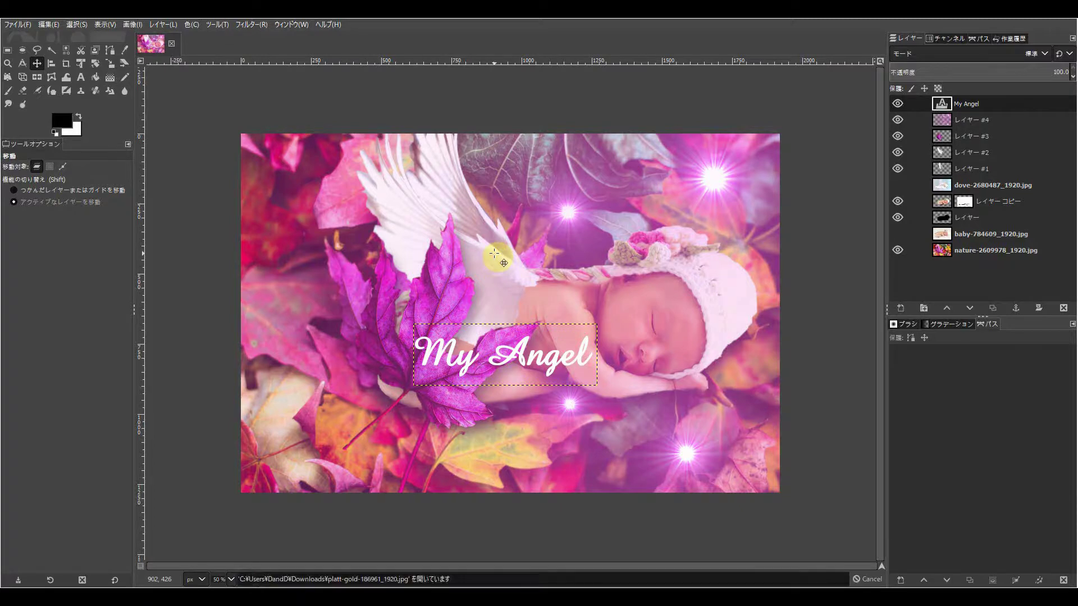
# Step: Import platt-gold-186961_1920.jpg as a layer directly beneath the 'My Angel' text
pyautogui.moveTo(1020, 249); pyautogui.dragTo(494, 254)
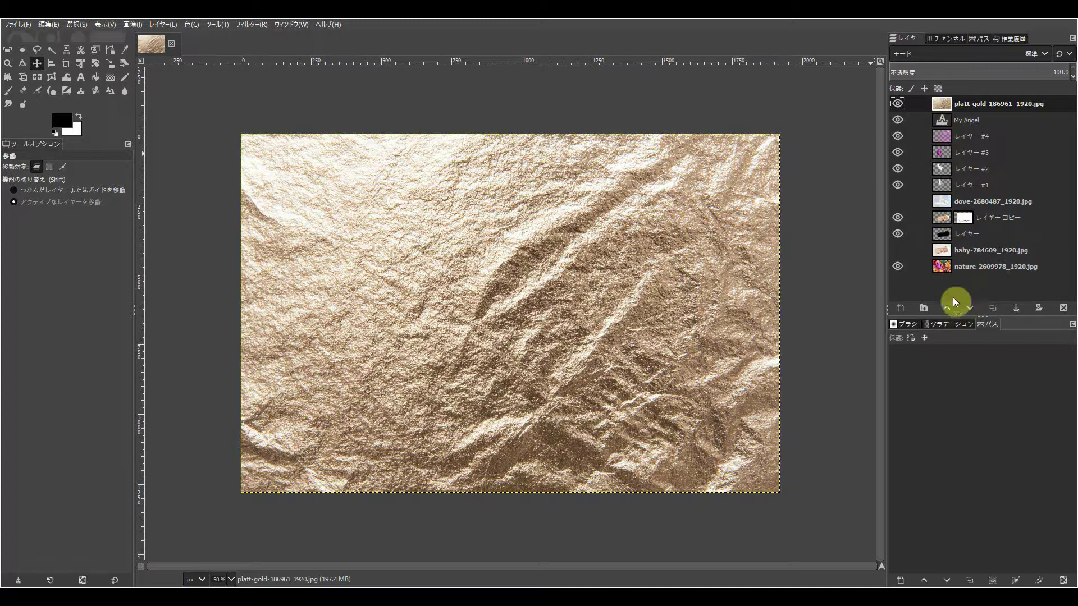
pyautogui.click(969, 308)
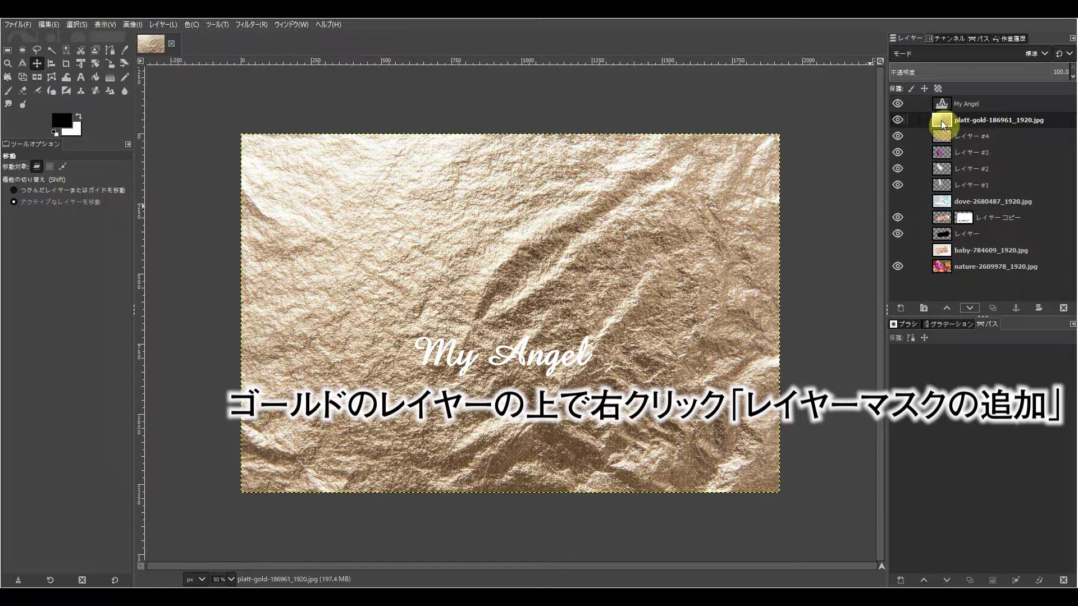
# Step: Add a black, fully transparent layer mask to the gold foil layer
pyautogui.rightClick(941, 120)
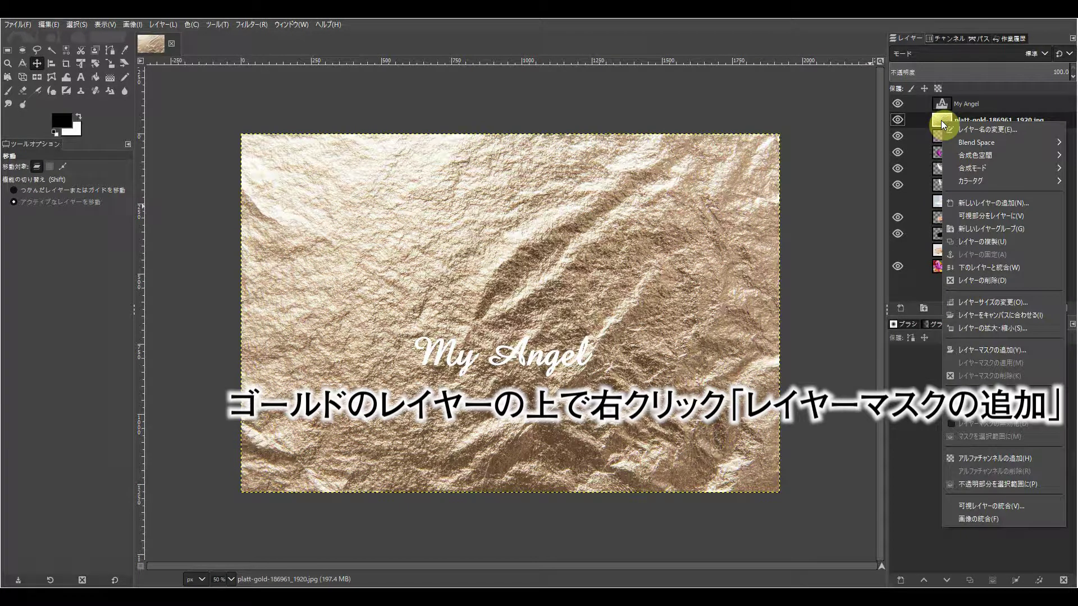
pyautogui.click(1012, 352)
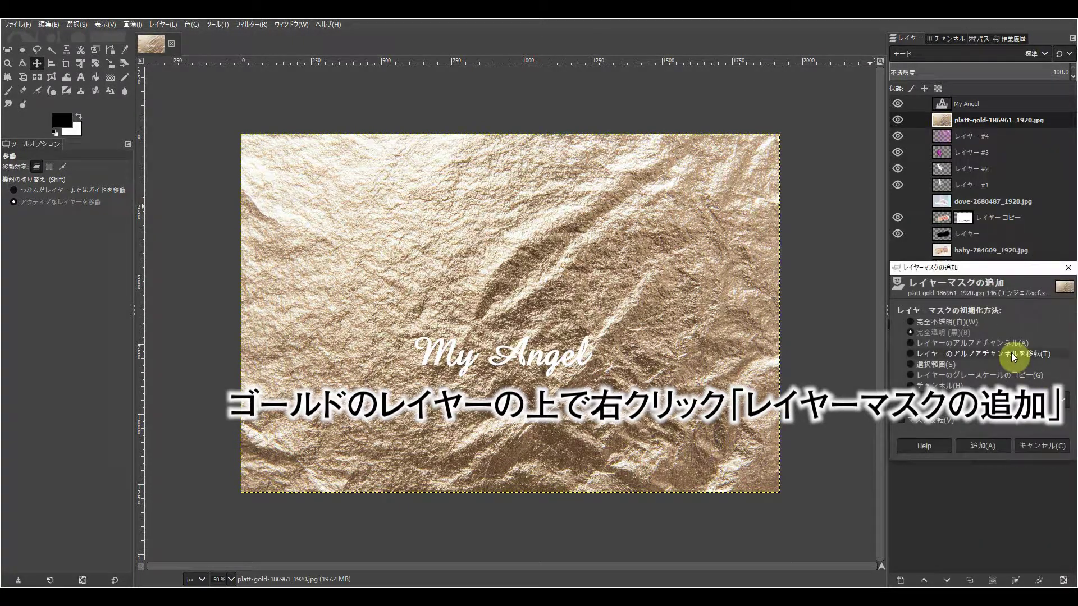
pyautogui.moveTo(978, 267); pyautogui.dragTo(735, 232)
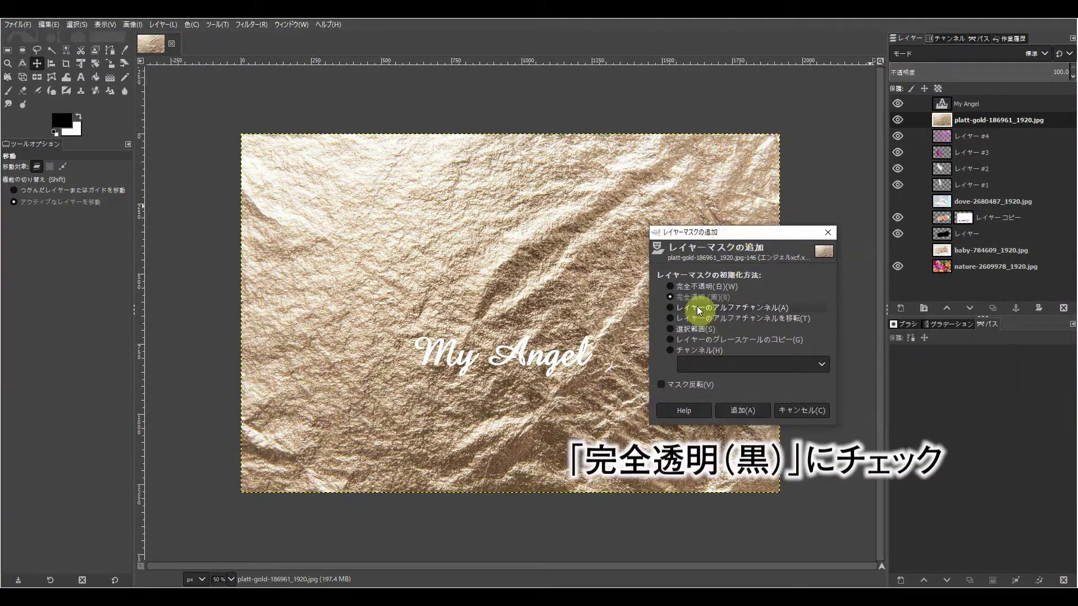
pyautogui.click(741, 410)
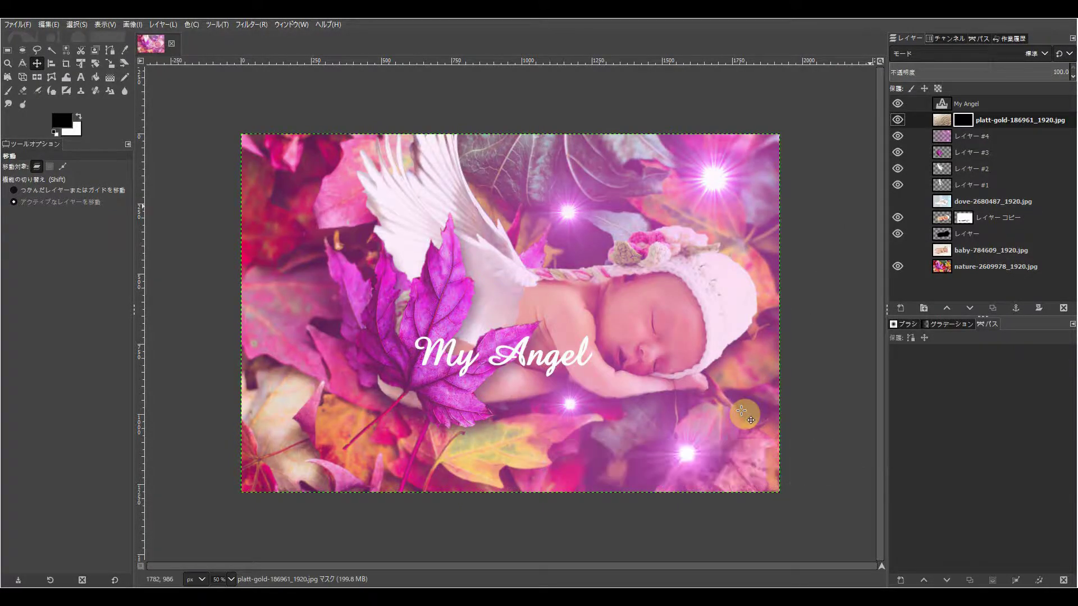
pyautogui.click(941, 105)
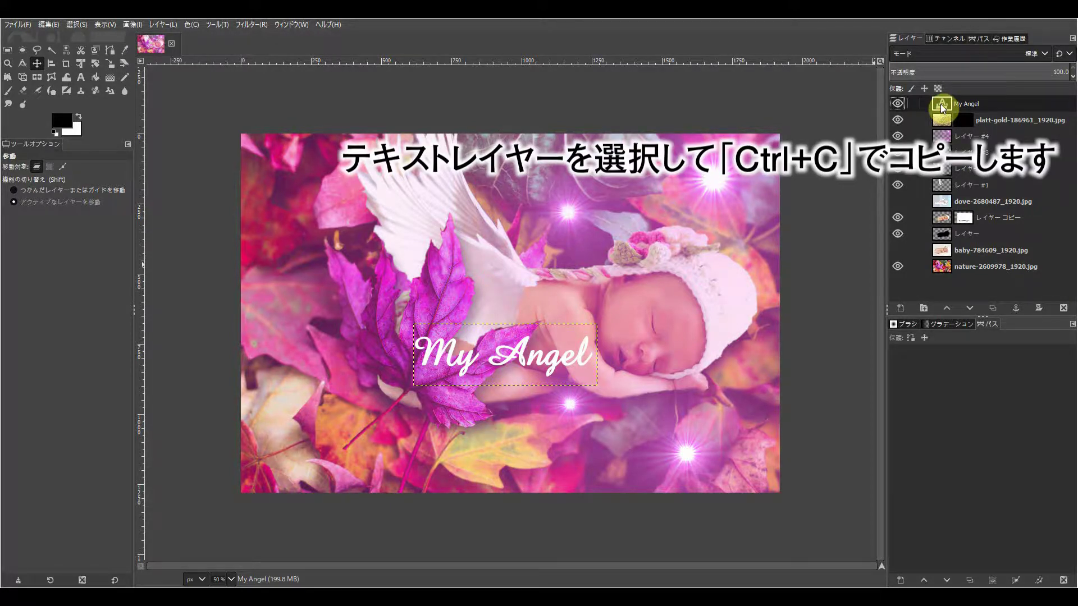
# Step: Hide the white My Angel text, anchor its copied shape into the gold layer's mask, then start moving it down
pyautogui.hotkey('ctrl', 'c')
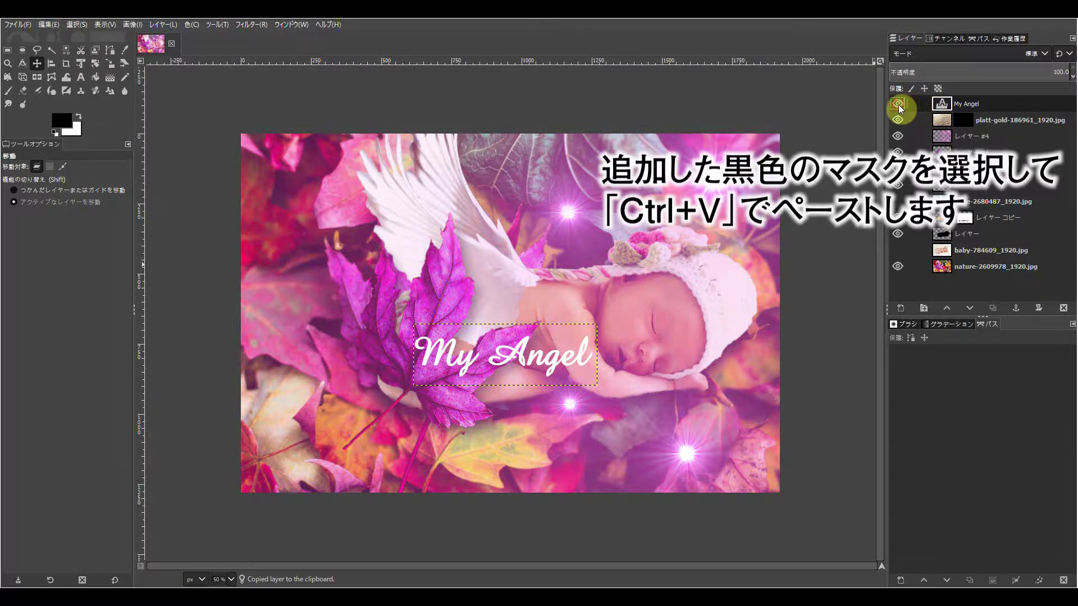
pyautogui.click(898, 104)
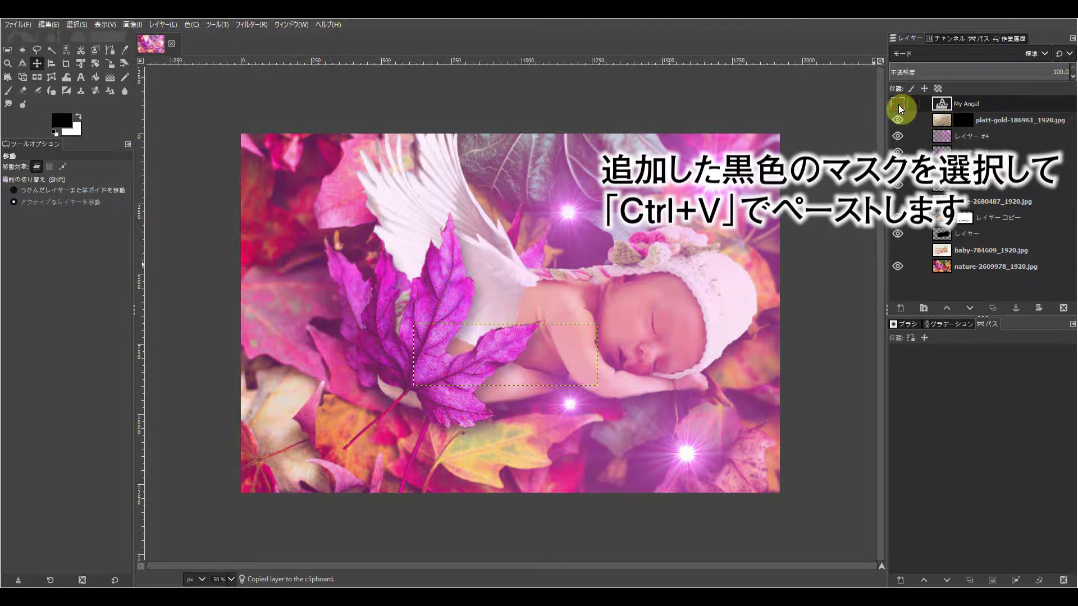
pyautogui.click(967, 122)
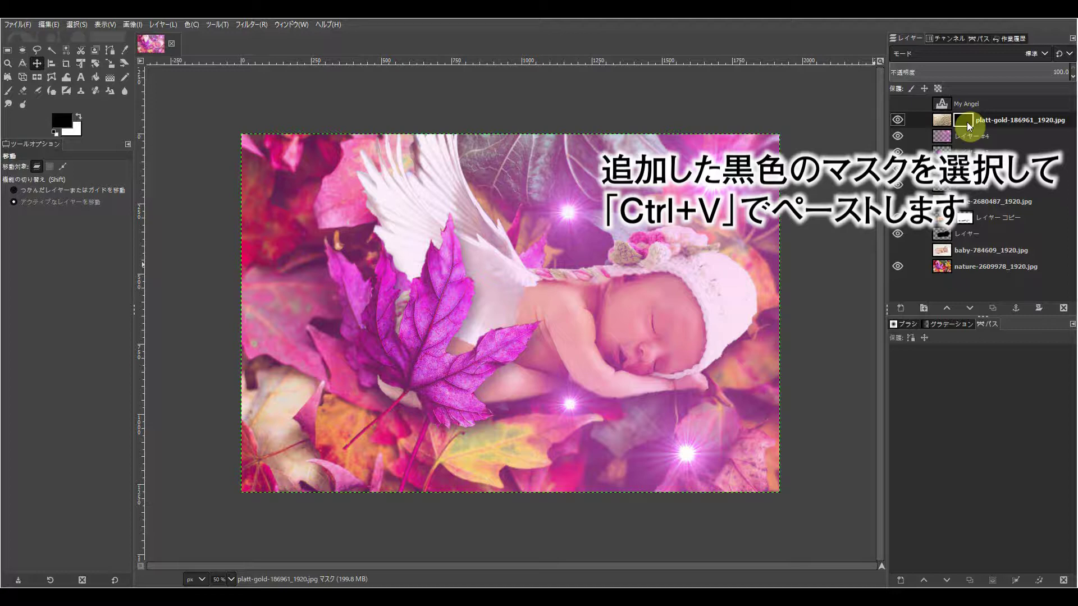
pyautogui.hotkey('ctrl', 'v')
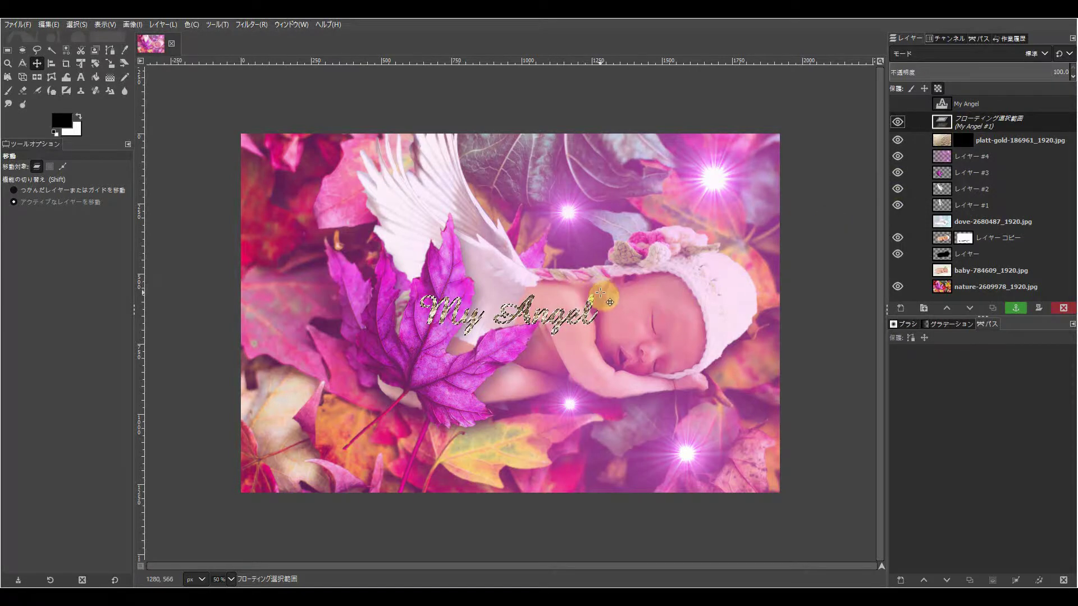
pyautogui.click(1016, 309)
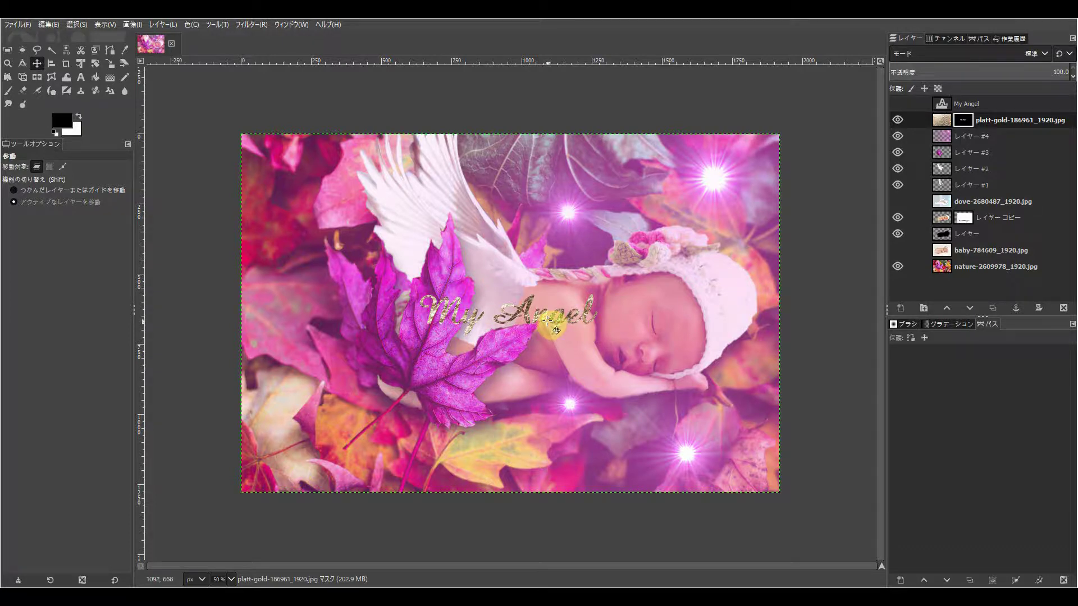
pyautogui.moveTo(547, 320); pyautogui.dragTo(545, 387)
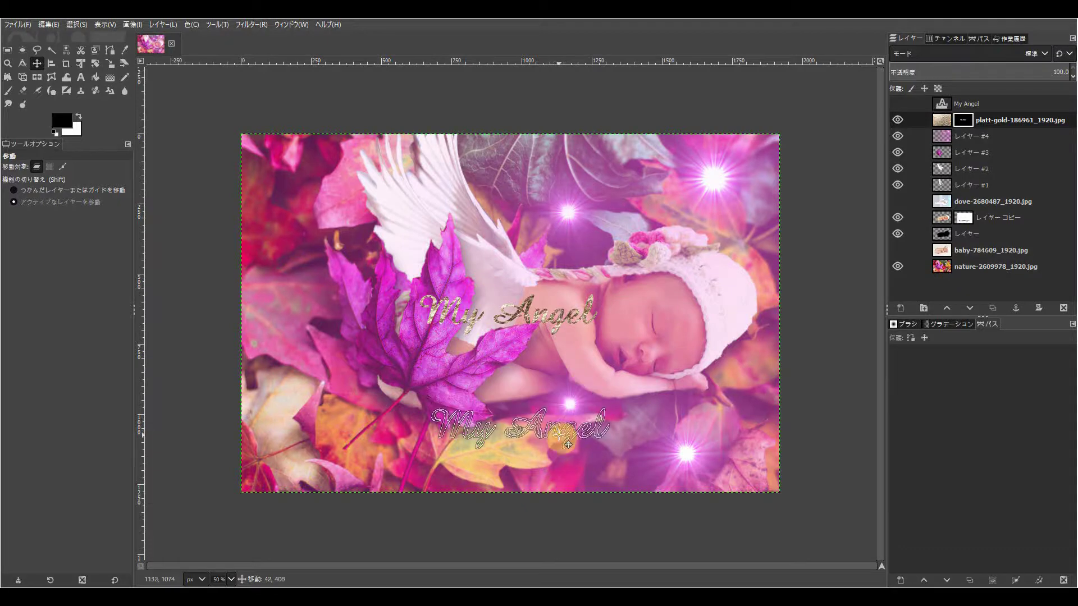
# Step: Drag the gold My Angel lettering down near the canvas bottom, below the baby
pyautogui.moveTo(544, 388); pyautogui.dragTo(585, 445)
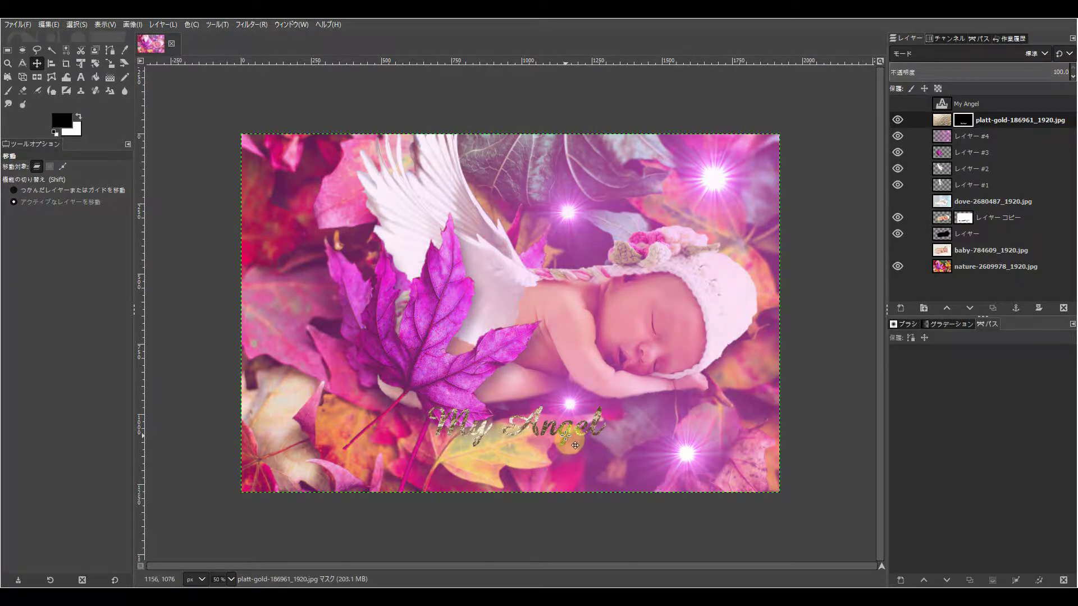
pyautogui.moveTo(565, 436); pyautogui.dragTo(566, 440)
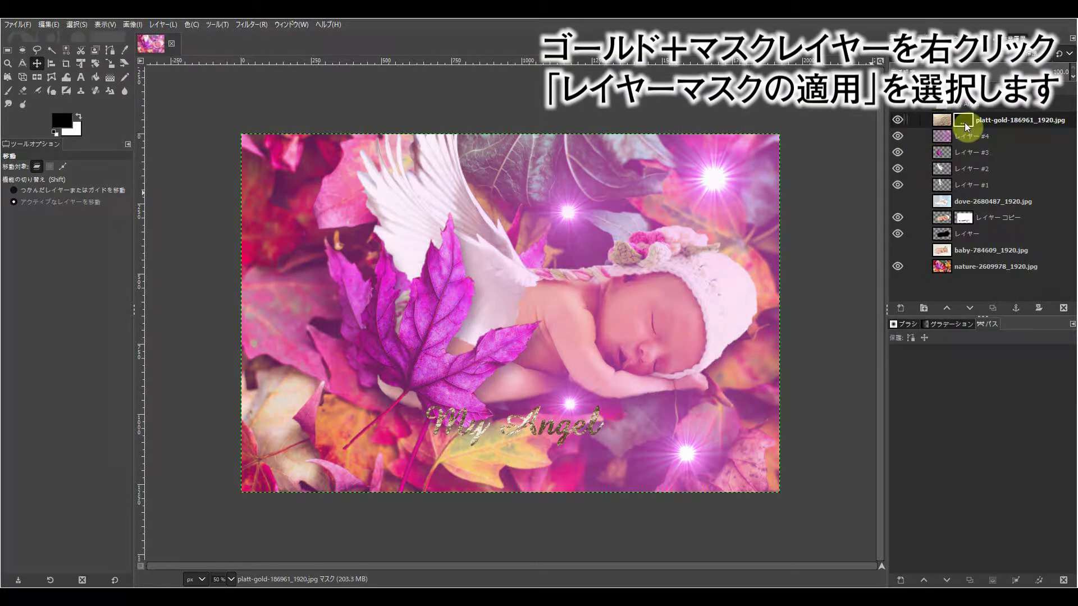
pyautogui.rightClick(941, 122)
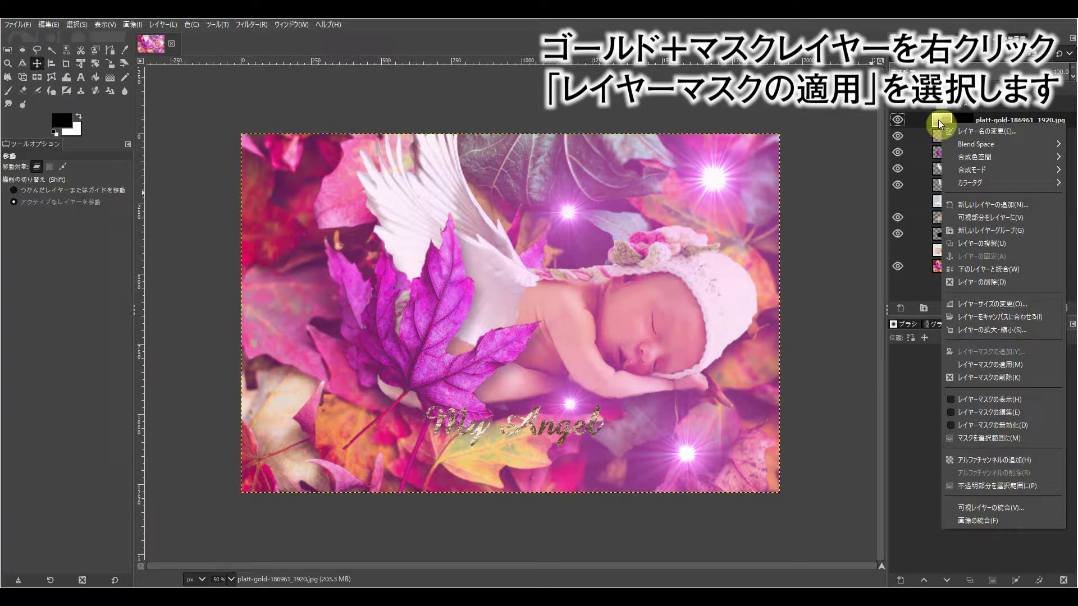
# Step: Apply the gold layer's mask permanently and shift the gold texture sideways within the lettering
pyautogui.click(1009, 365)
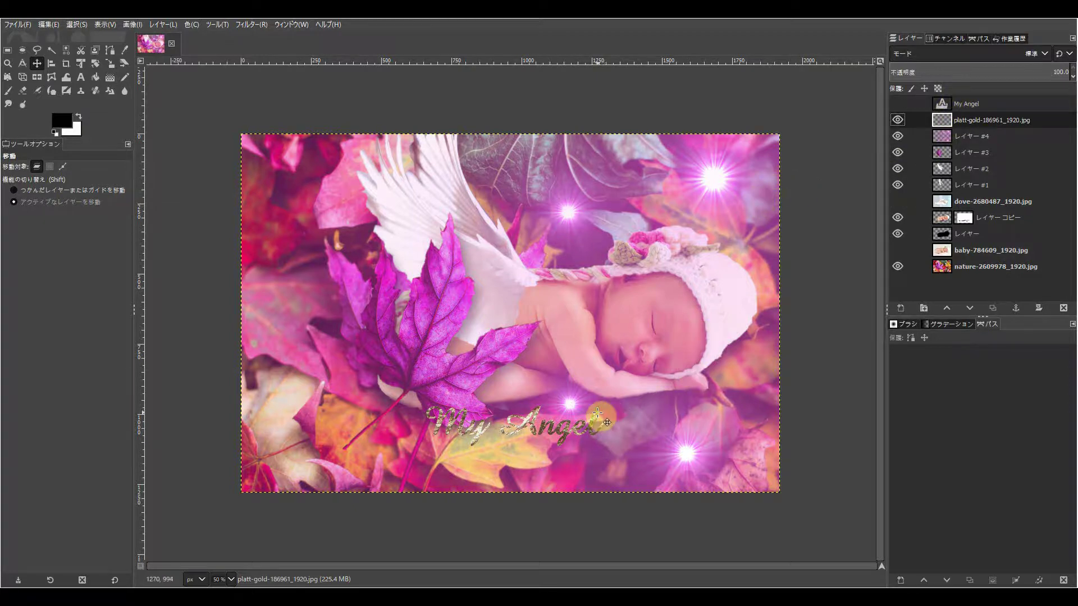
pyautogui.moveTo(568, 429); pyautogui.dragTo(661, 422)
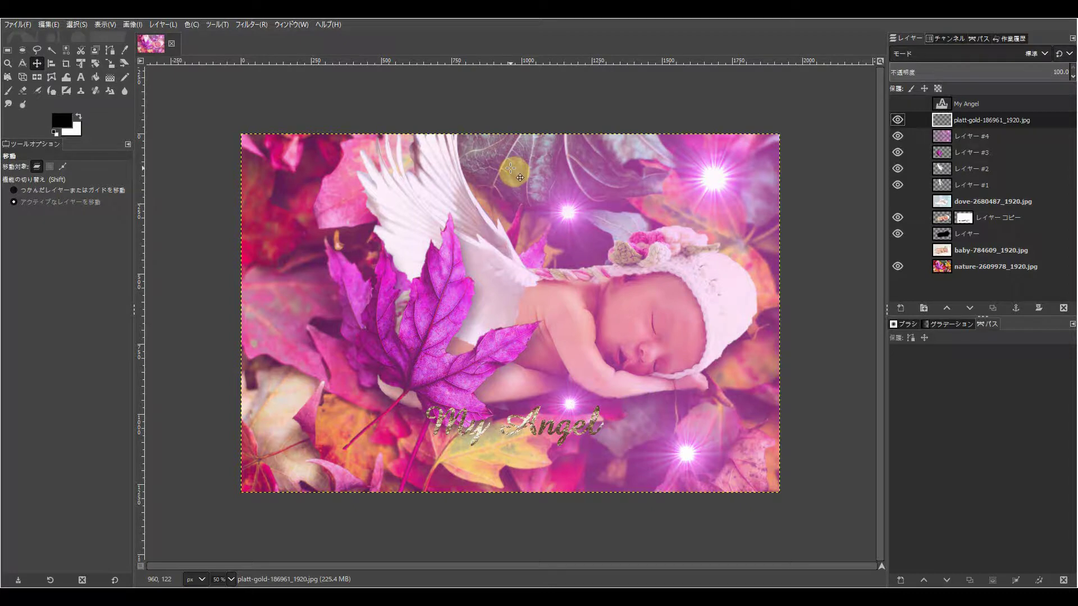
pyautogui.click(254, 25)
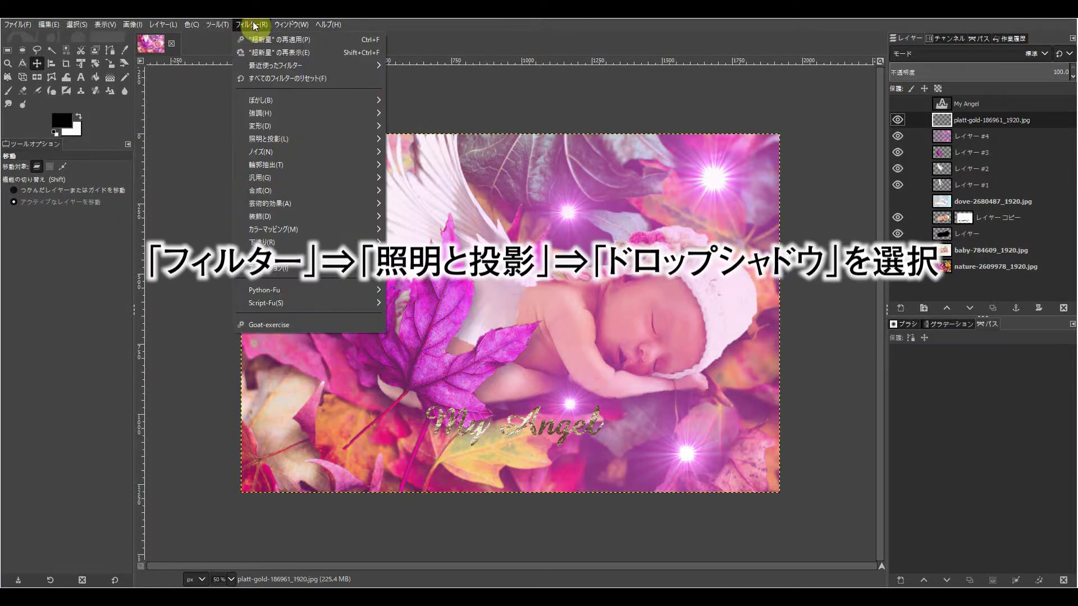
pyautogui.moveTo(277, 139)
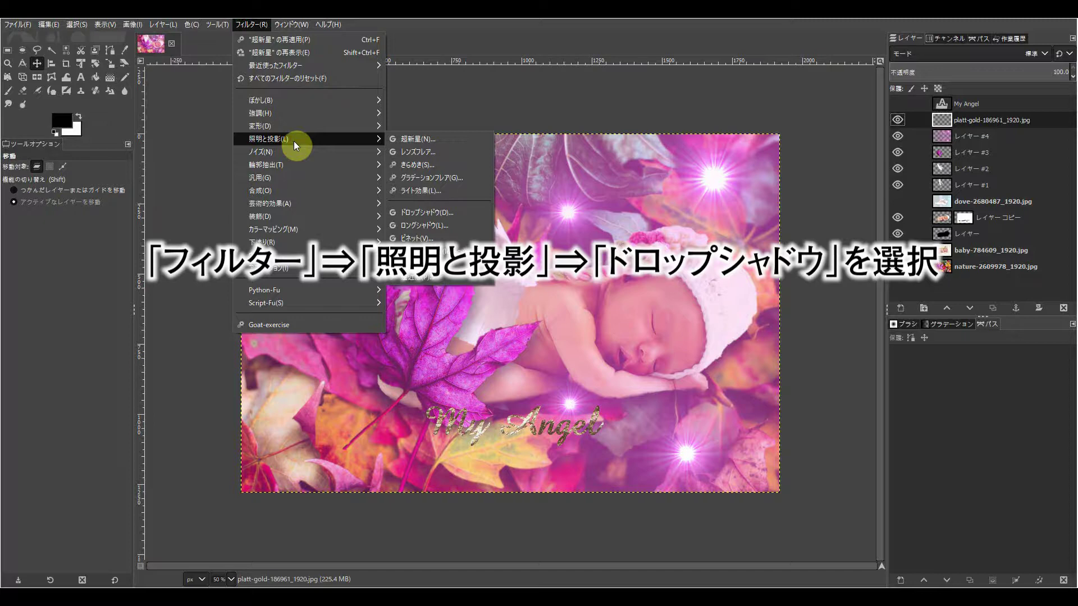
# Step: Apply Drop Shadow to the gold lettering with X/Y offset 2.869, blur 12.86, opacity 1.359
pyautogui.click(456, 209)
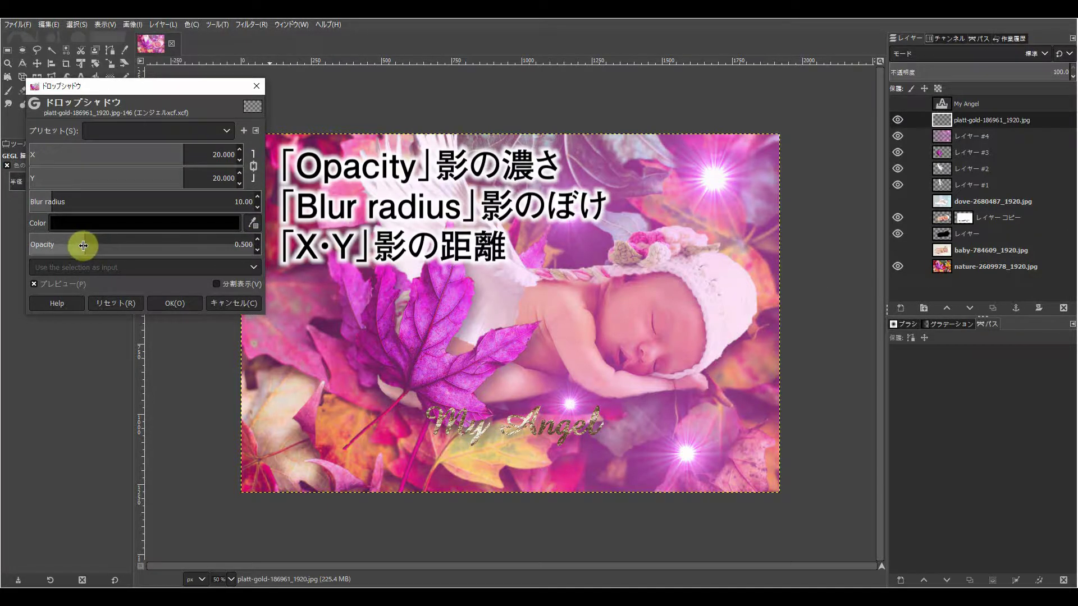
pyautogui.moveTo(83, 245); pyautogui.dragTo(217, 259)
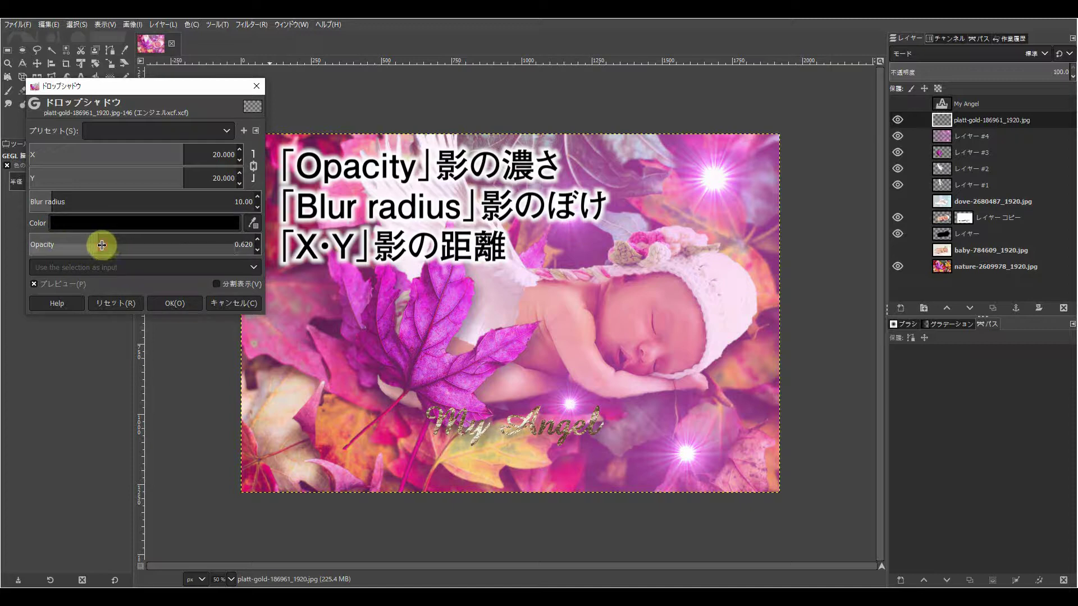
pyautogui.moveTo(102, 244); pyautogui.dragTo(167, 246)
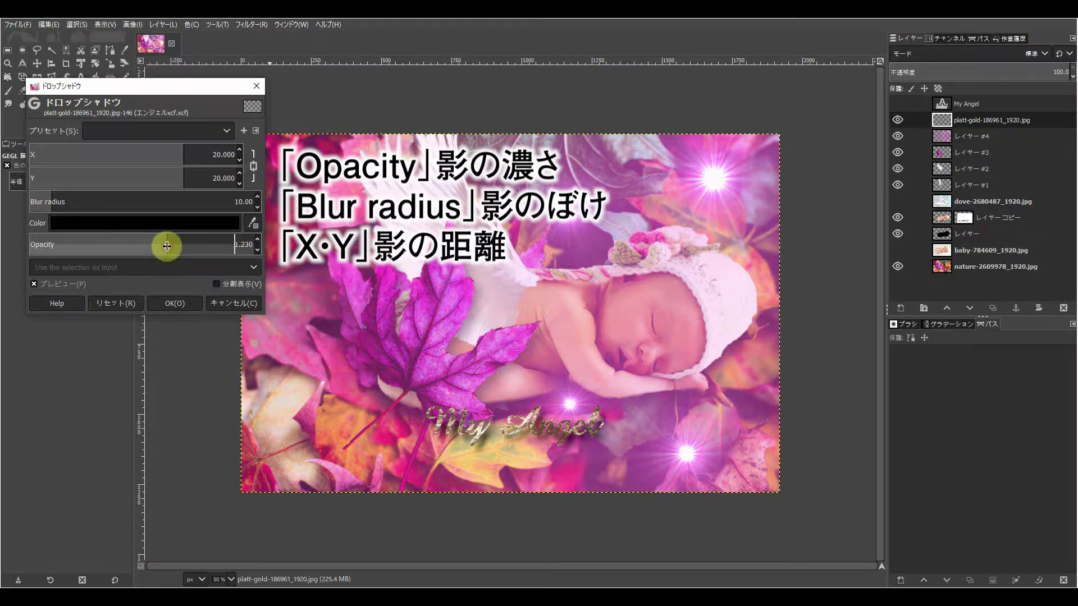
pyautogui.click(166, 247)
pyautogui.moveTo(166, 248); pyautogui.dragTo(180, 246)
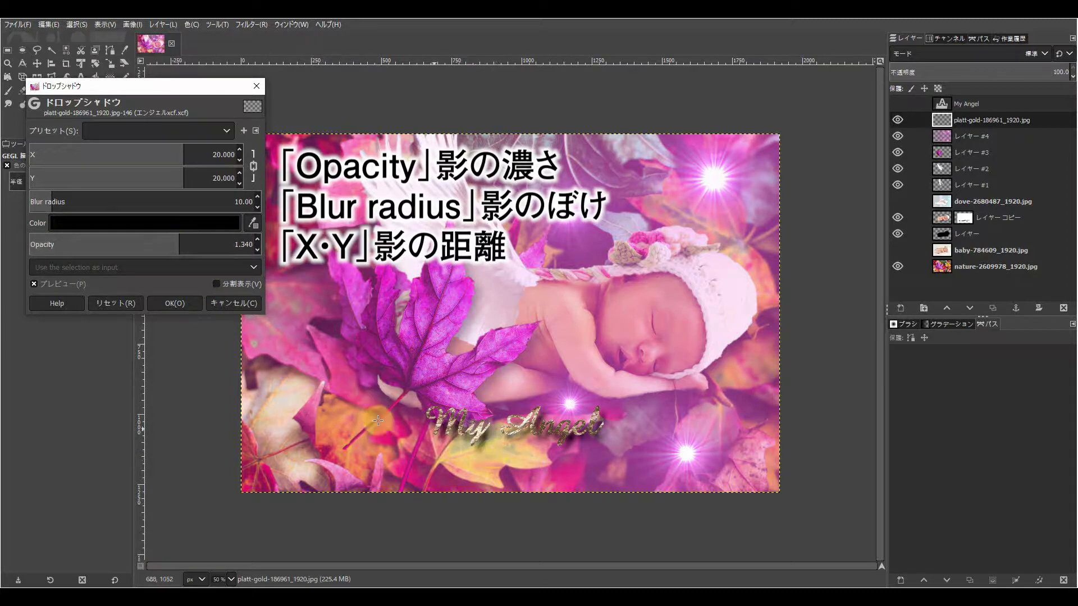
pyautogui.moveTo(181, 158); pyautogui.dragTo(114, 156)
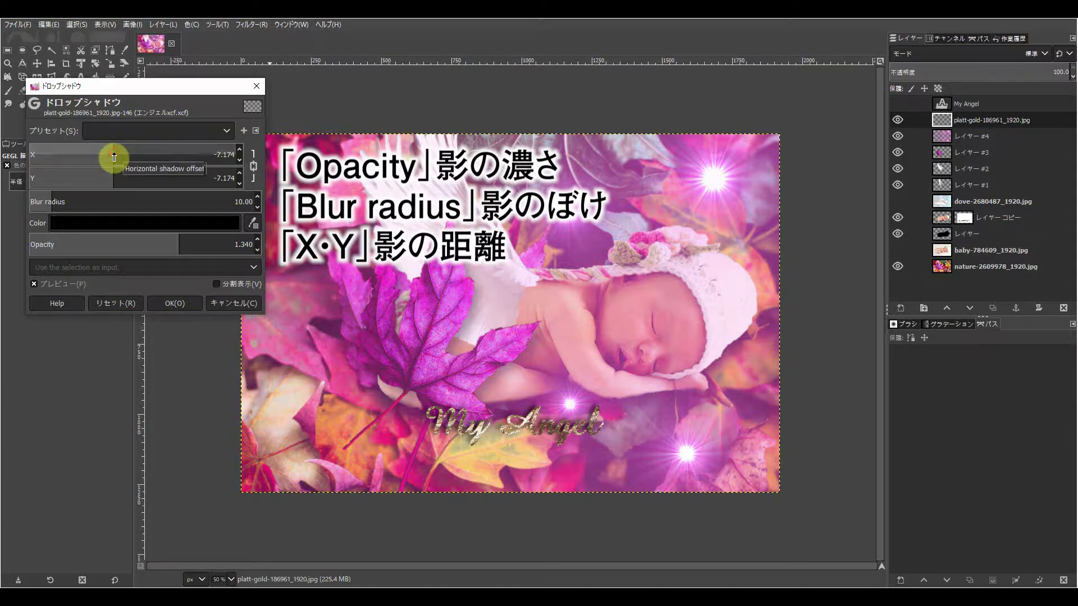
pyautogui.moveTo(114, 157); pyautogui.dragTo(139, 154)
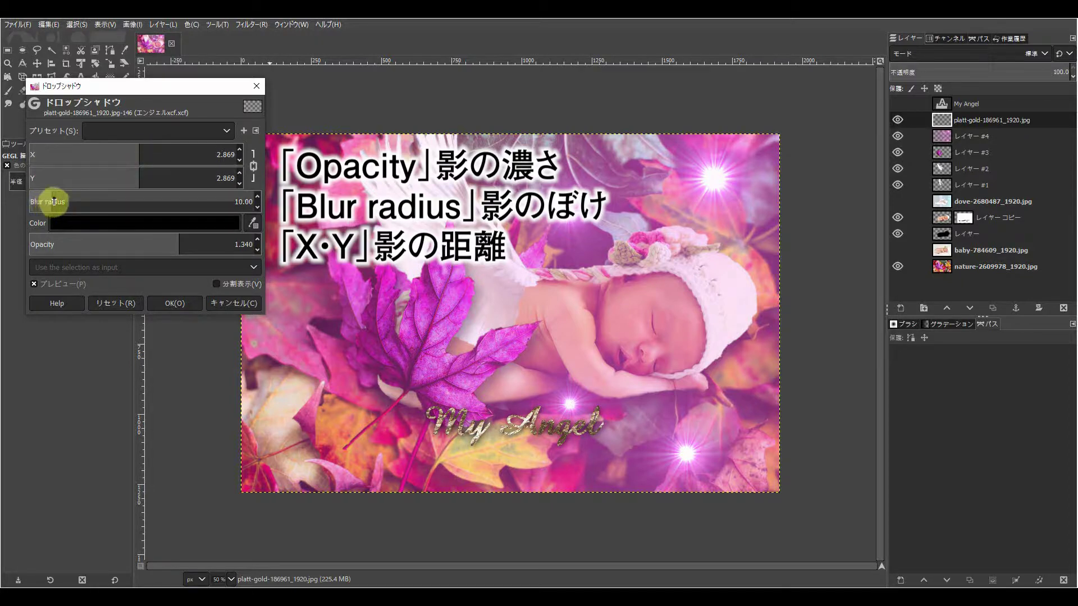
pyautogui.moveTo(53, 202); pyautogui.dragTo(57, 200)
pyautogui.moveTo(169, 244)
pyautogui.mouseDown()
pyautogui.moveTo(190, 246)
pyautogui.moveTo(179, 245)
pyautogui.mouseUp()
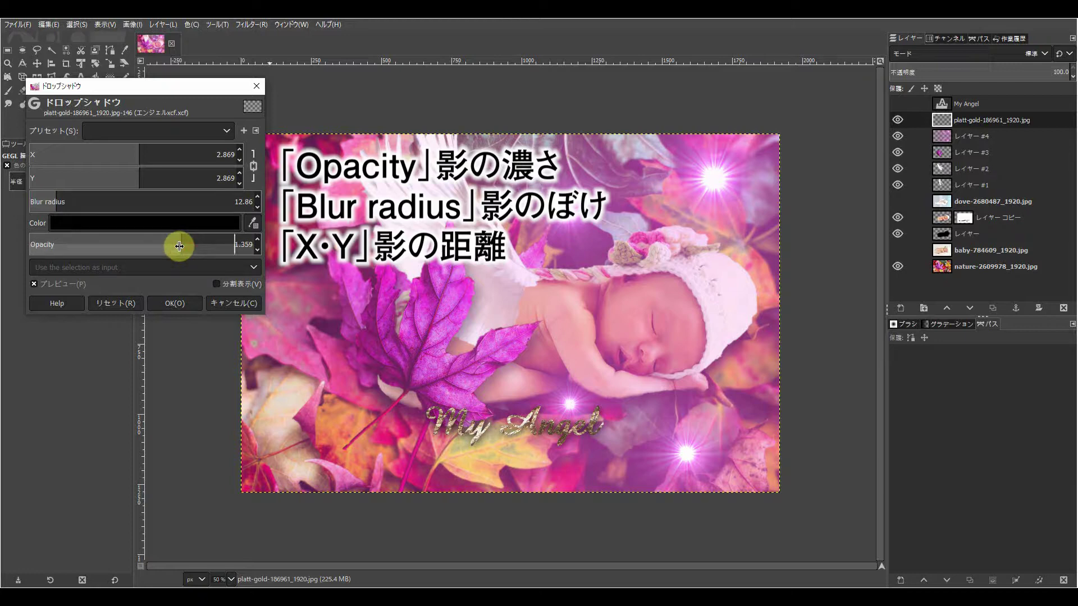
pyautogui.click(178, 307)
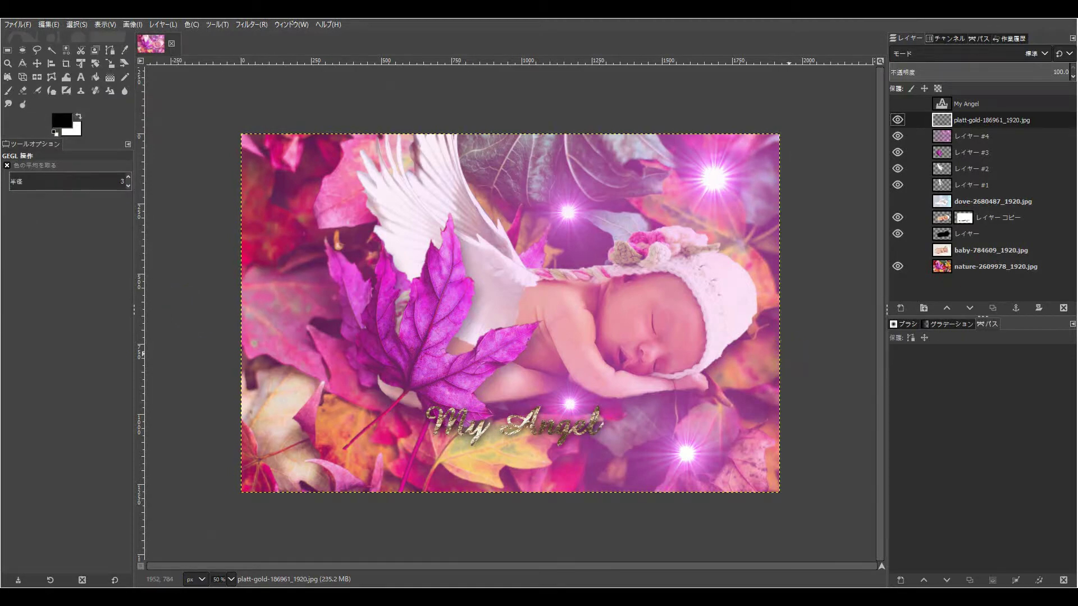